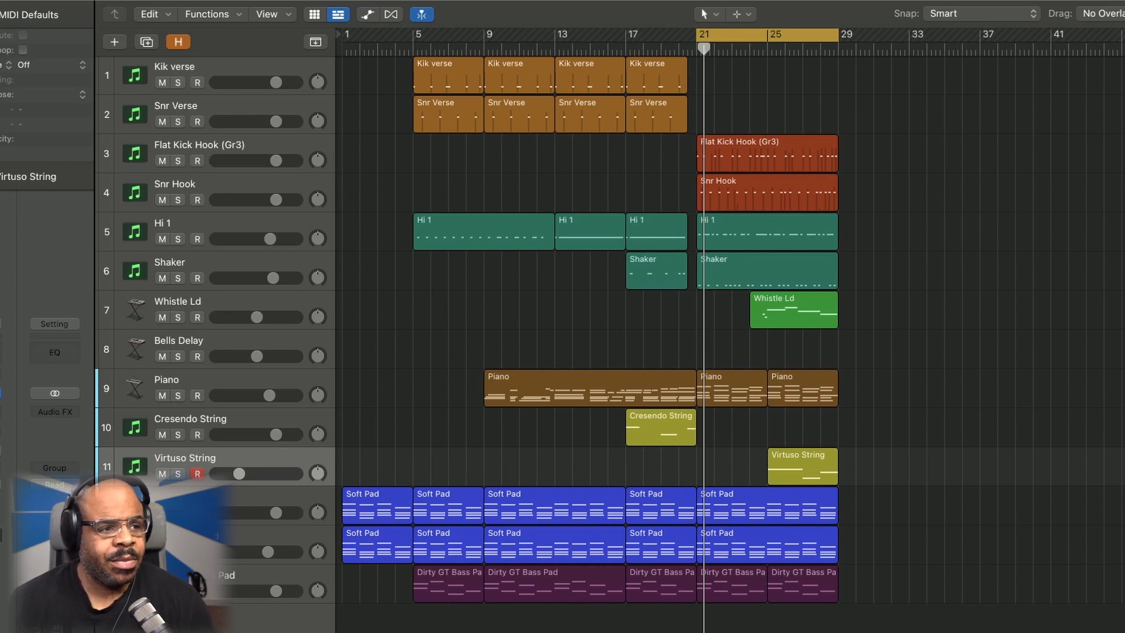
# Step: Mute every melodic track from Whistle Ld down through the Dirty GT Bass Pad and play the hook's drums alone
pyautogui.moveTo(162, 591); pyautogui.dragTo(162, 317)
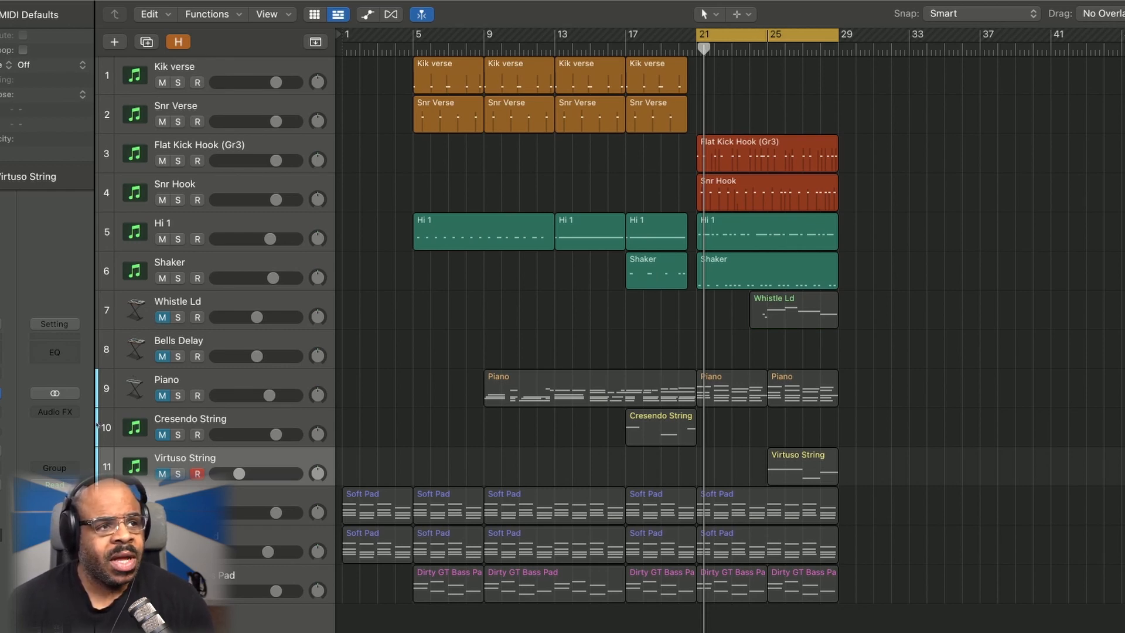
pyautogui.press('space')
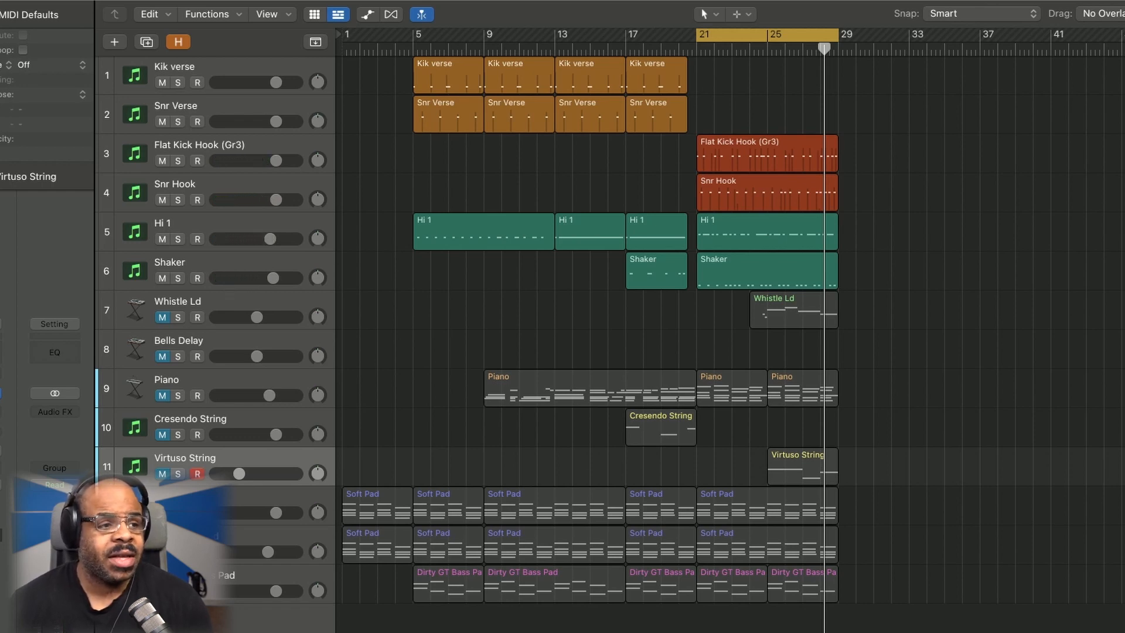
# Step: Unmute both Soft Pad tracks and the Dirty GT Bass Pad track and play the hook with the pads added
pyautogui.click(762, 505)
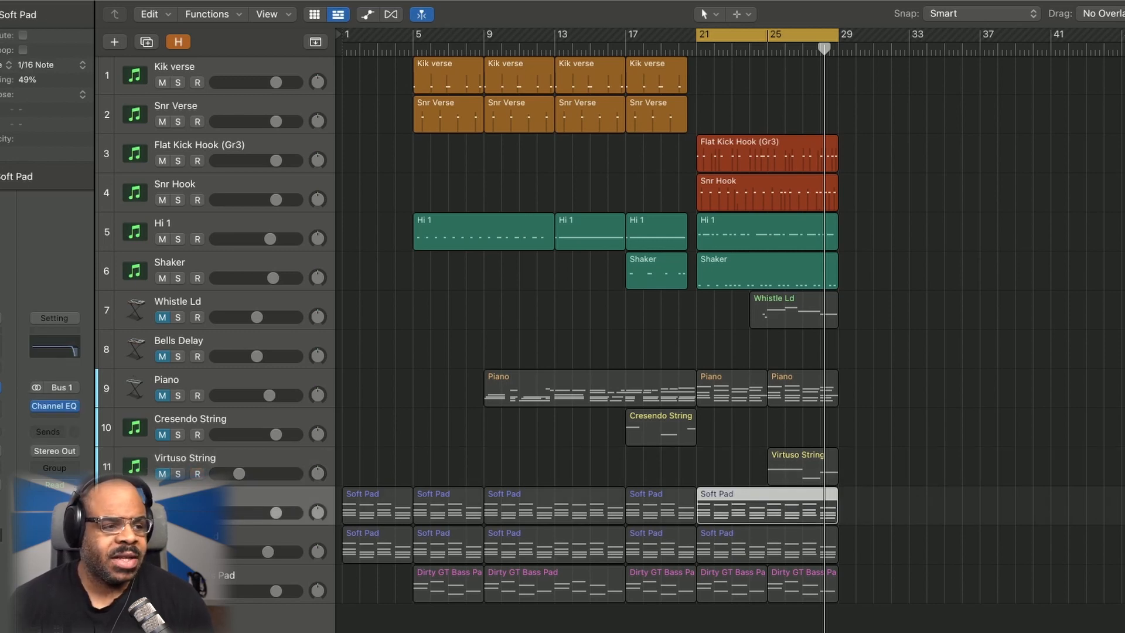
pyautogui.press('m')
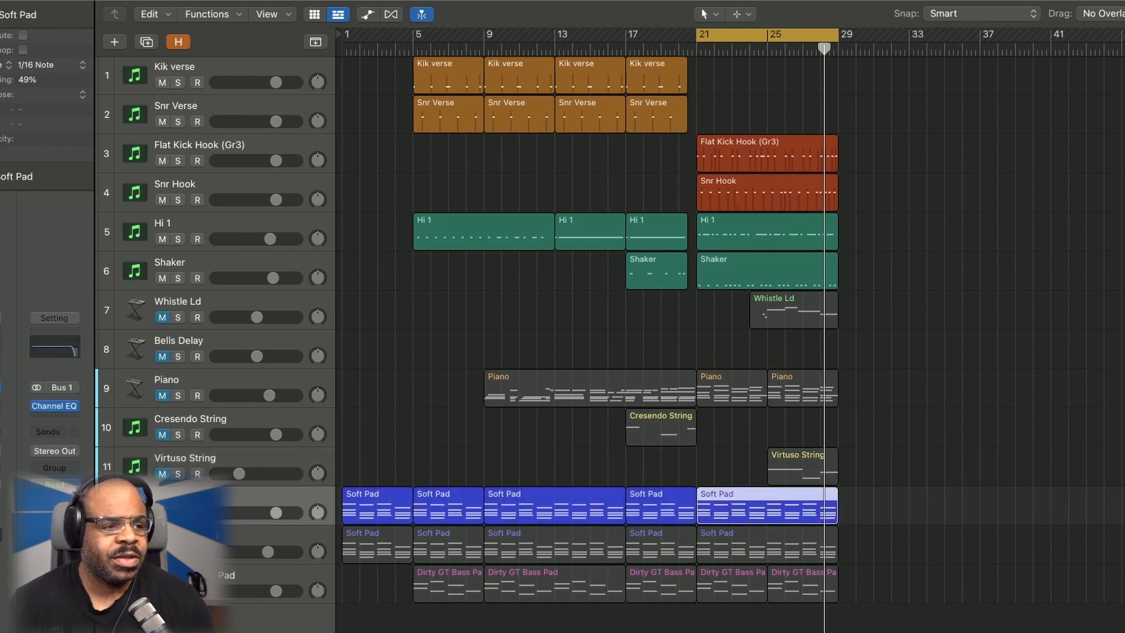
pyautogui.click(163, 552)
pyautogui.click(162, 591)
pyautogui.press('space')
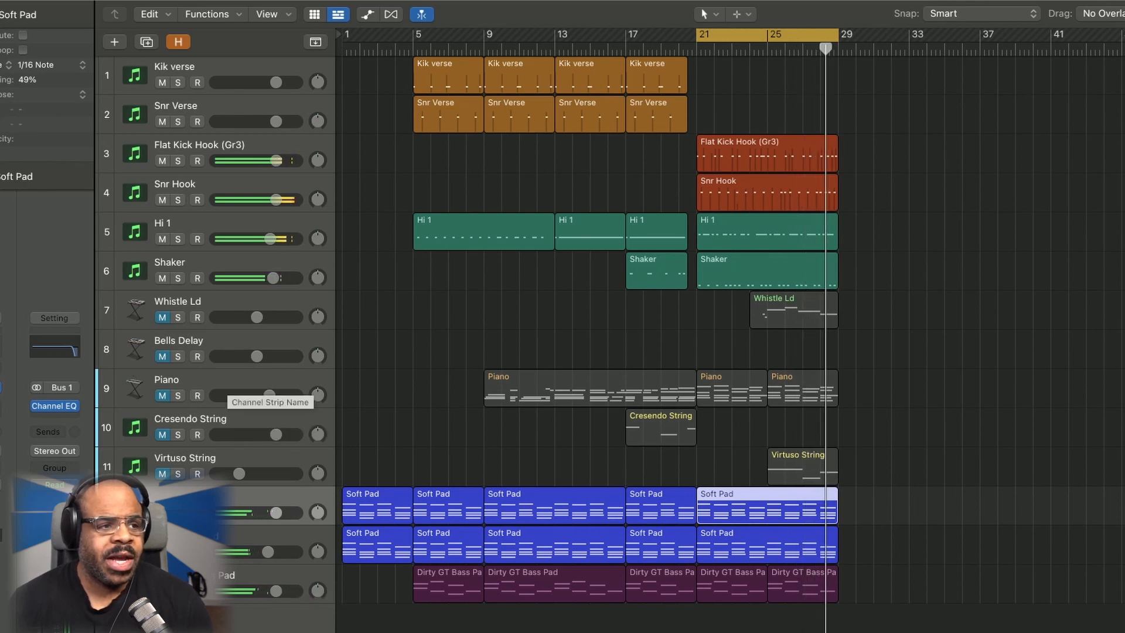
# Step: Bring the Piano, Virtuso String and Whistle Ld tracks back into the hook by unmuting them one after another
pyautogui.click(161, 396)
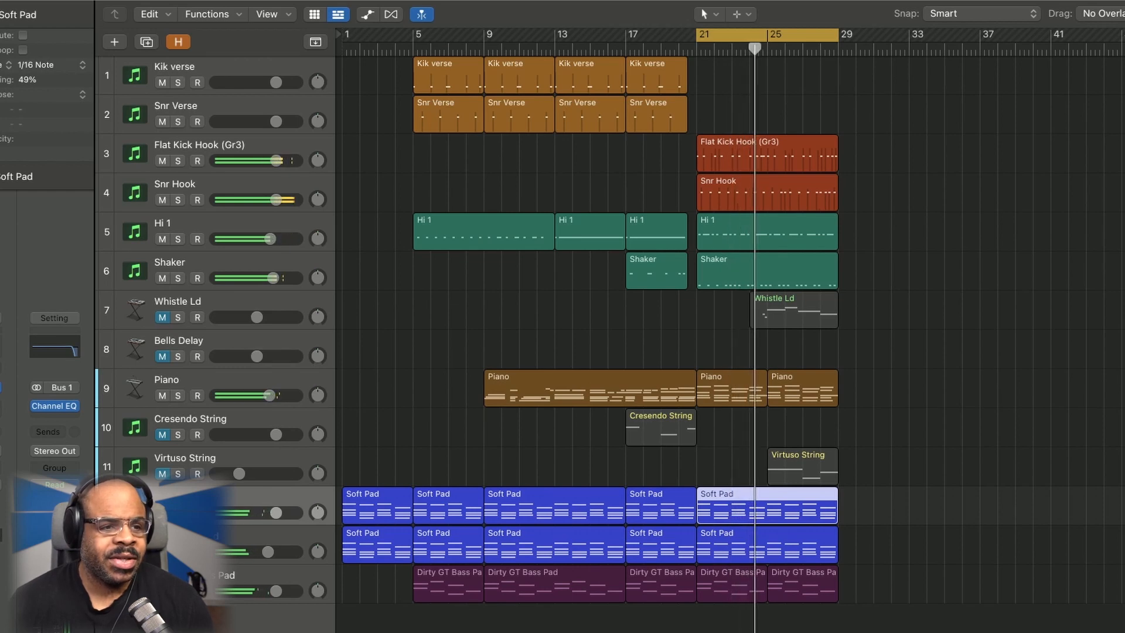
pyautogui.click(162, 473)
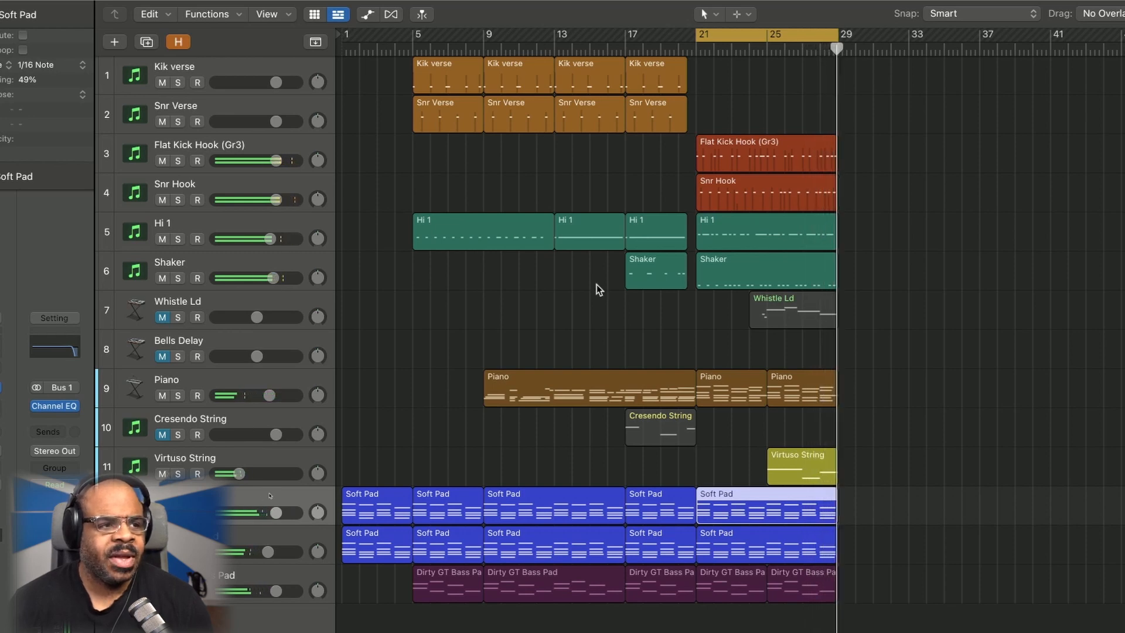
pyautogui.click(162, 318)
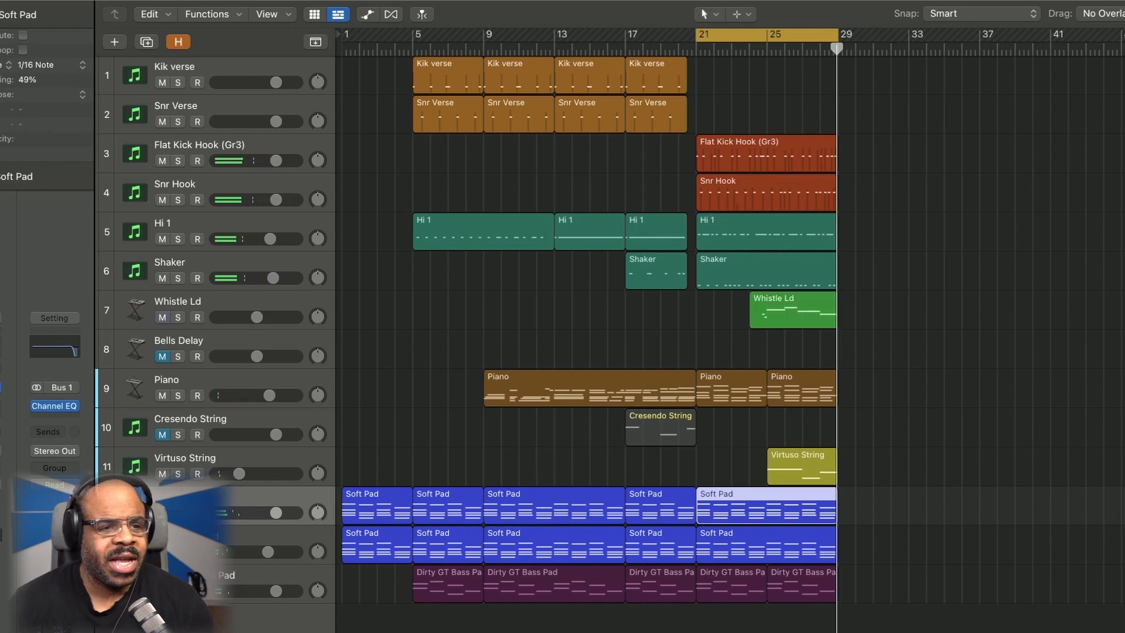
# Step: Move the cycle range's start to bar 24, where the Whistle Ld region begins
pyautogui.moveTo(697, 35); pyautogui.dragTo(750, 35)
pyautogui.moveTo(693, 310); pyautogui.dragTo(751, 310)
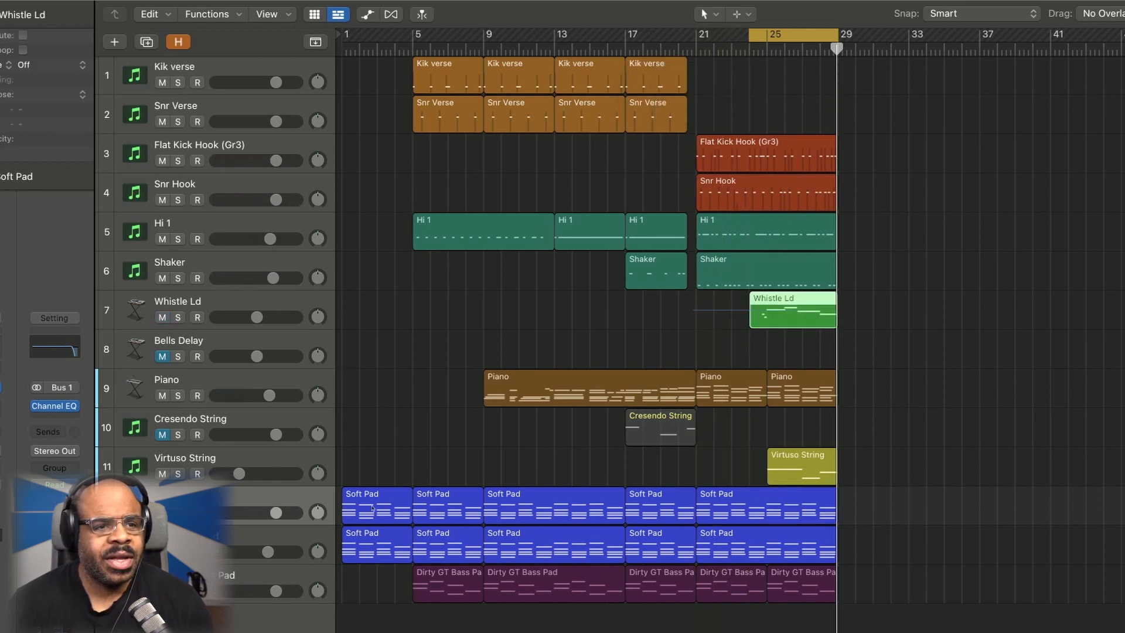
pyautogui.moveTo(882, 310); pyautogui.dragTo(777, 317)
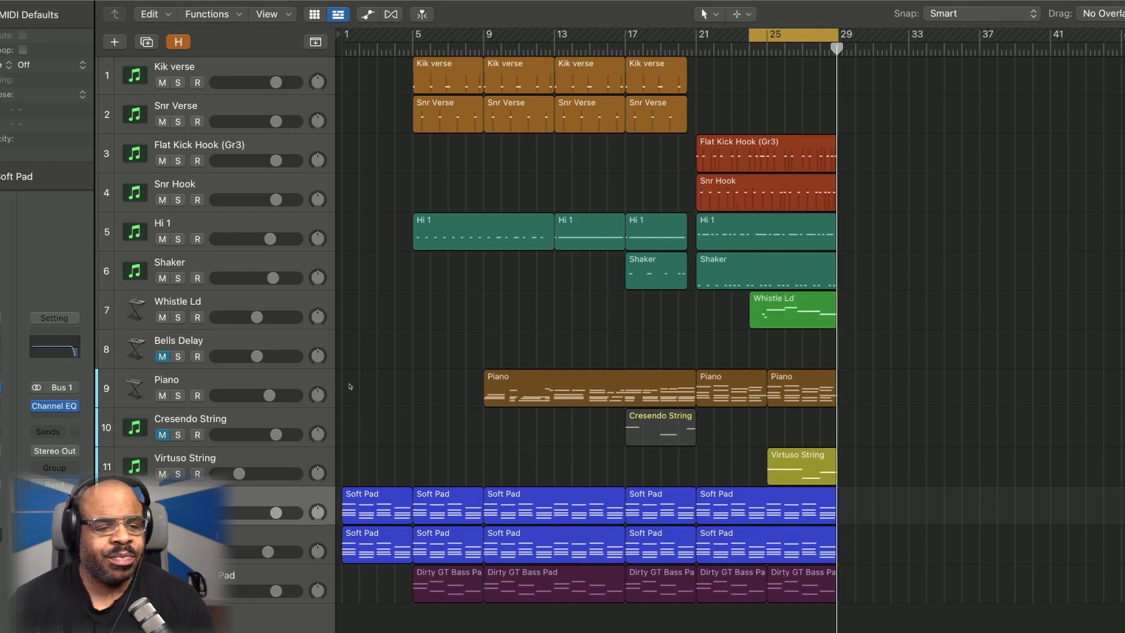
# Step: Examine the notes of the selected Whistle Ld region between bars 24 and 29 up close
pyautogui.press('super+Right')
pyautogui.press('super+Right')
pyautogui.press('super+Right')
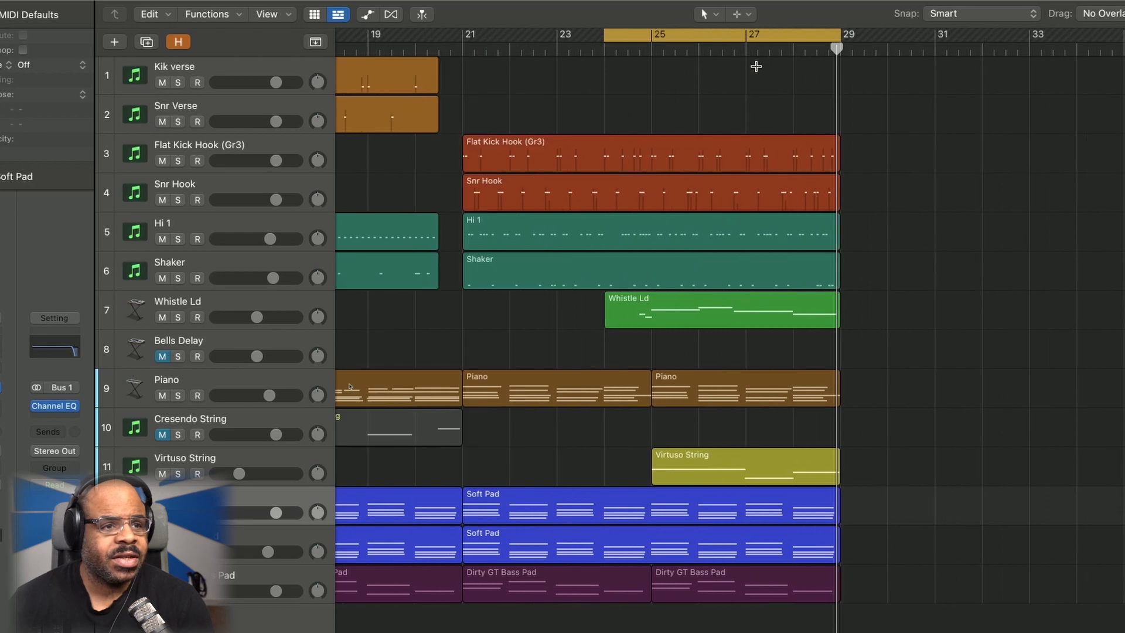
pyautogui.press('super+z')
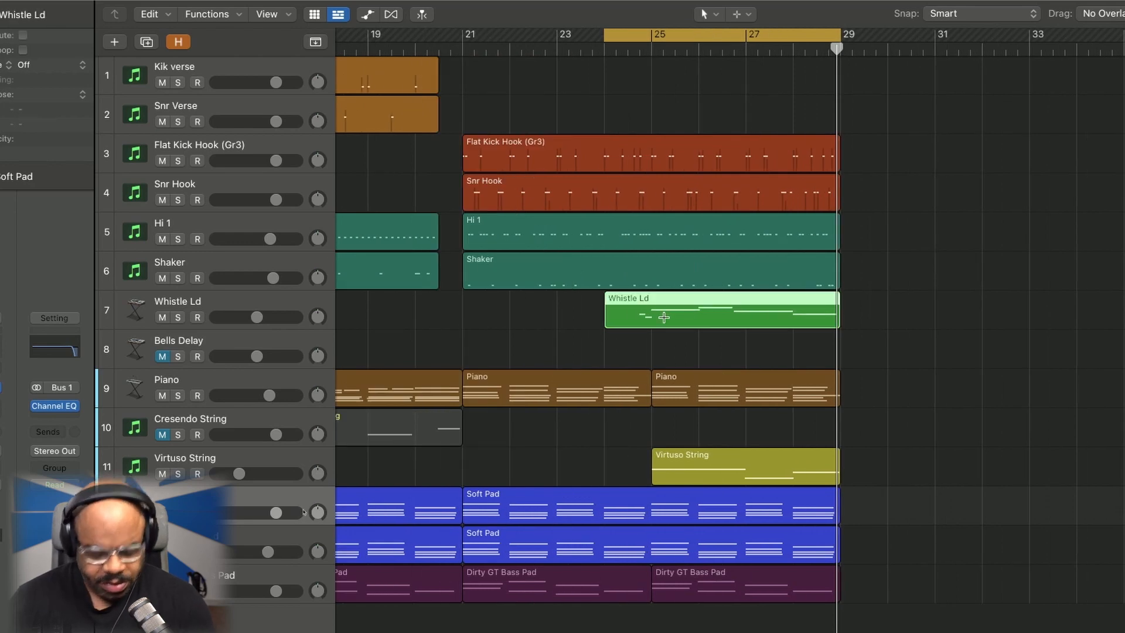
pyautogui.press('super+Down')
pyautogui.press('super+Down')
pyautogui.press('super+Down')
pyautogui.press('super+Down')
pyautogui.press('super+Right')
pyautogui.press('super+Right')
pyautogui.press('super+Right')
pyautogui.hscroll(-1, 664, 317)
pyautogui.hscroll(-1, 225, 536)
pyautogui.hscroll(-3, 234, 522)
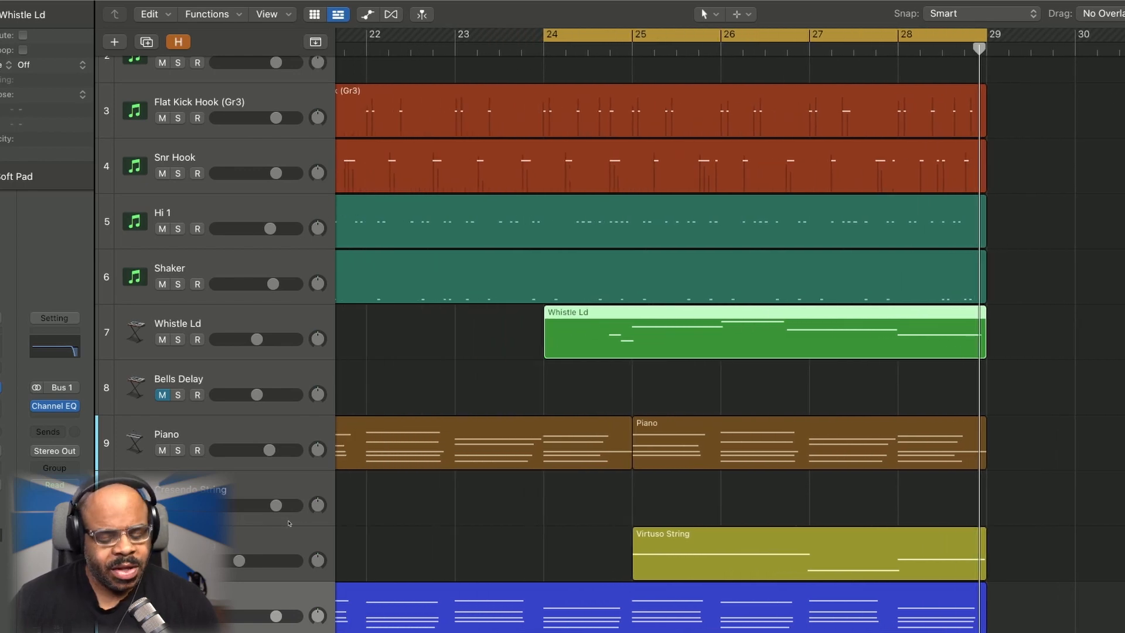
# Step: Play the hook with the cycle starting around bar 22 and raise the Whistle Ld track's volume slightly
pyautogui.press('super+Left')
pyautogui.press('super+Left')
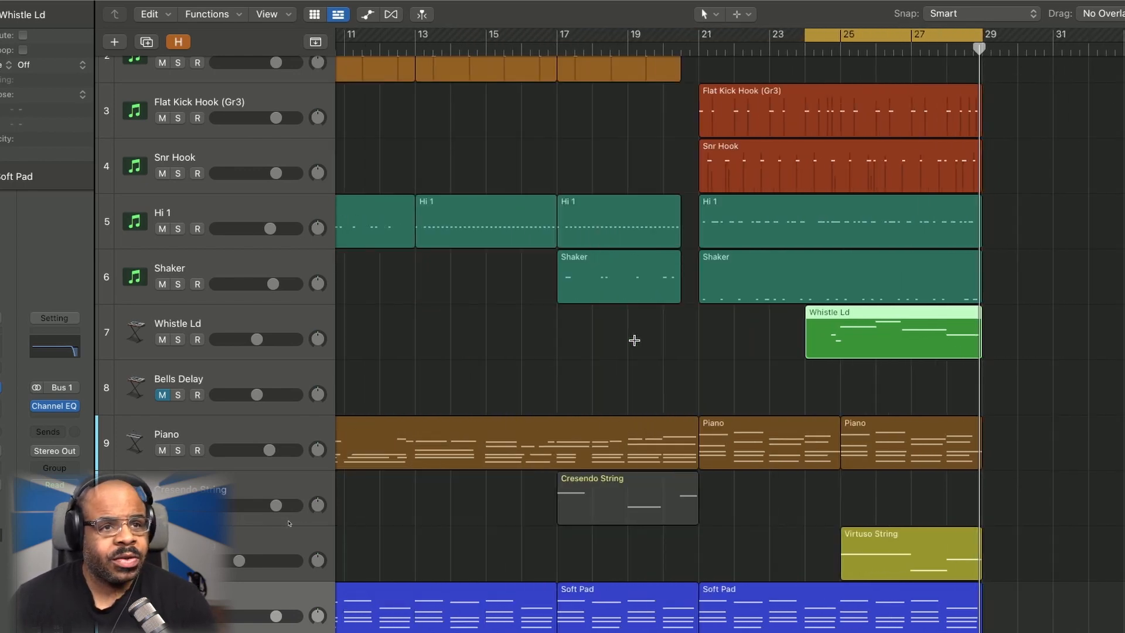
pyautogui.press('super+Up')
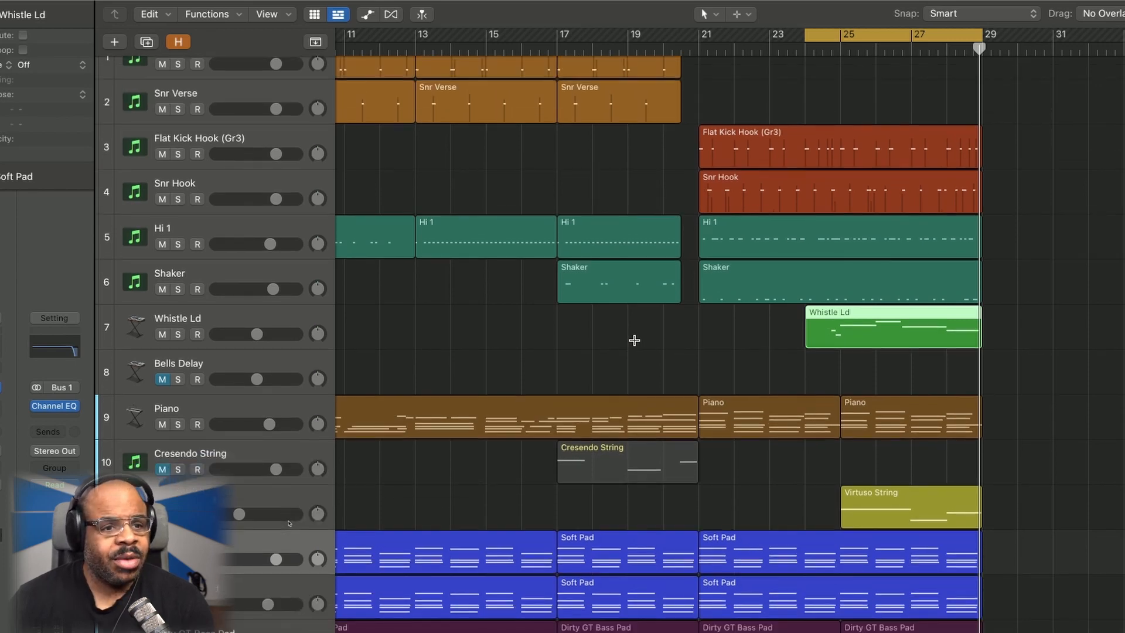
pyautogui.press('super+Left')
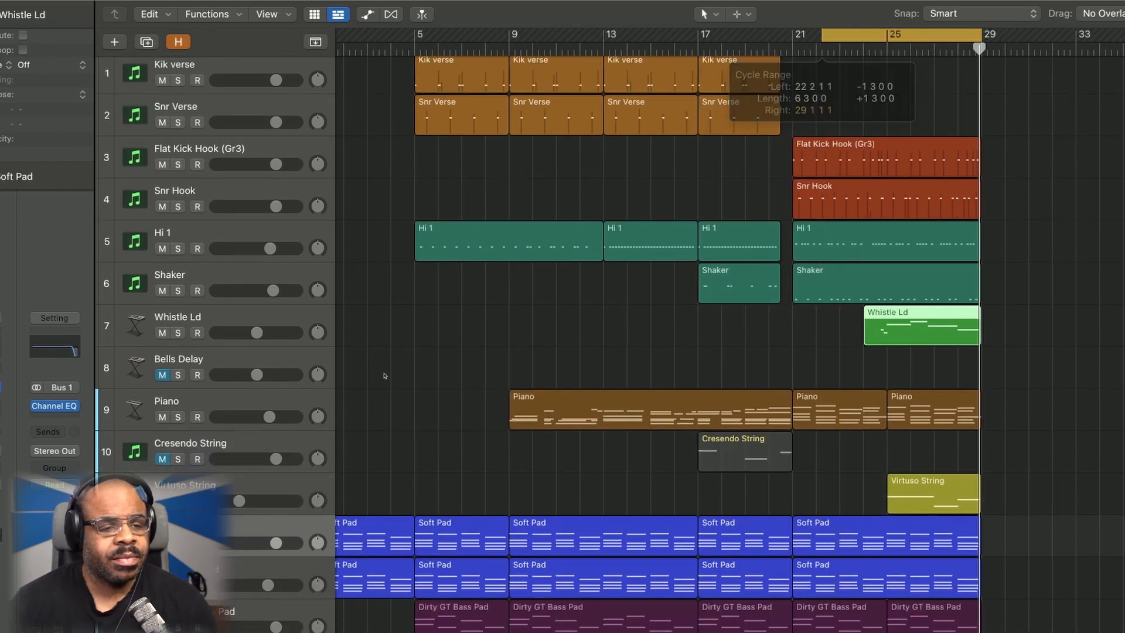
pyautogui.press('space')
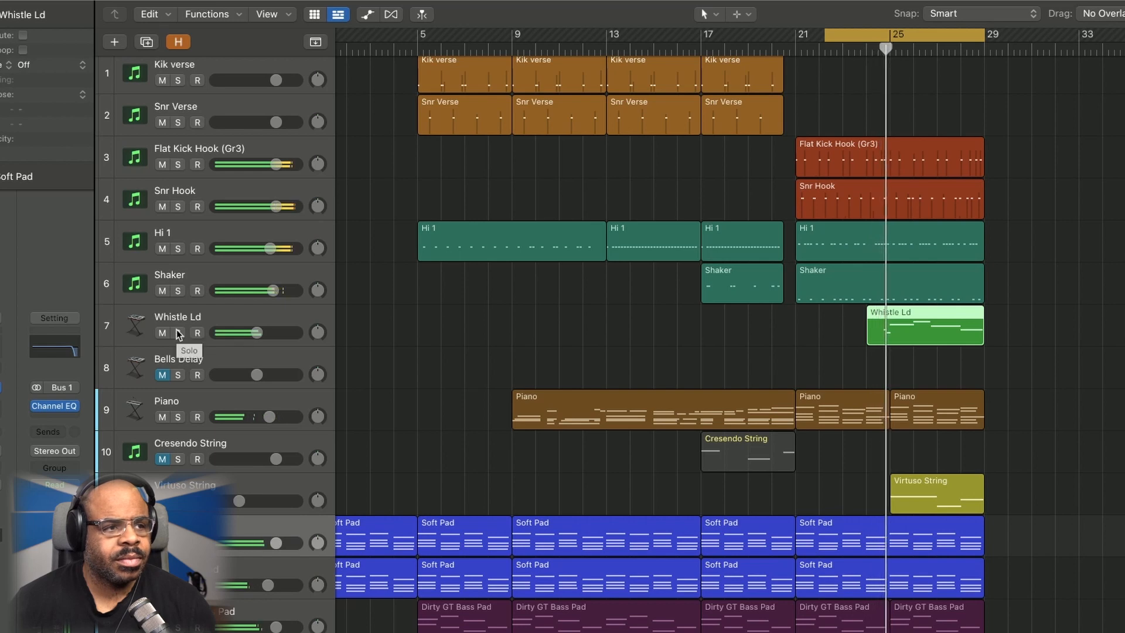
pyautogui.moveTo(256, 332); pyautogui.dragTo(262, 332)
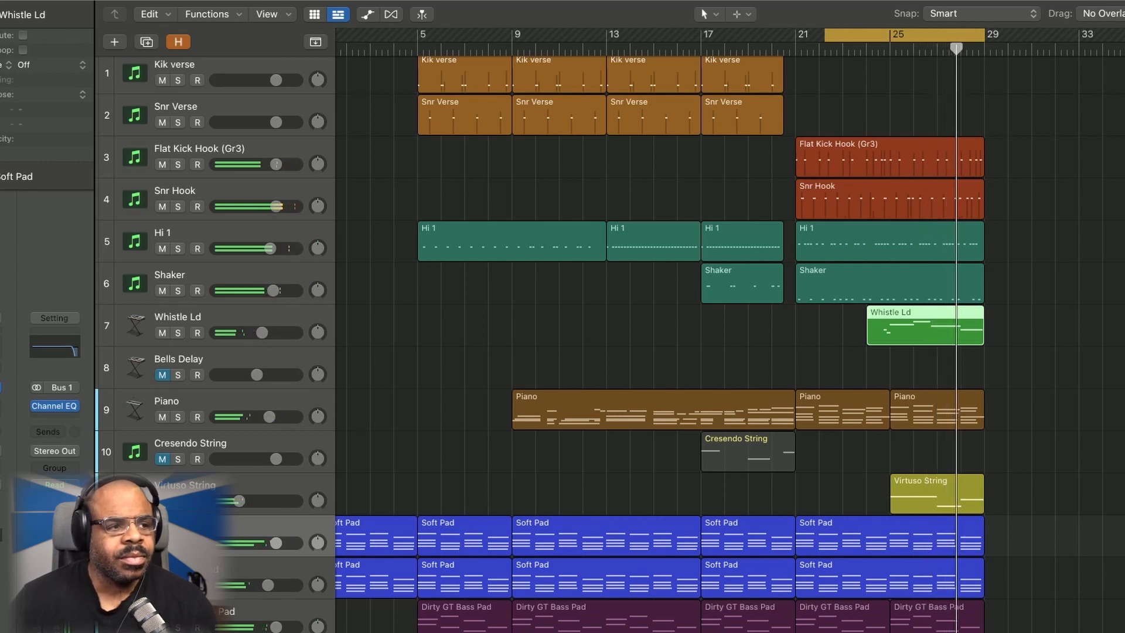
# Step: Set the cycle range's start to bar 21 and unmute the Bells Delay and Cresendo String tracks
pyautogui.moveTo(824, 41); pyautogui.dragTo(795, 45)
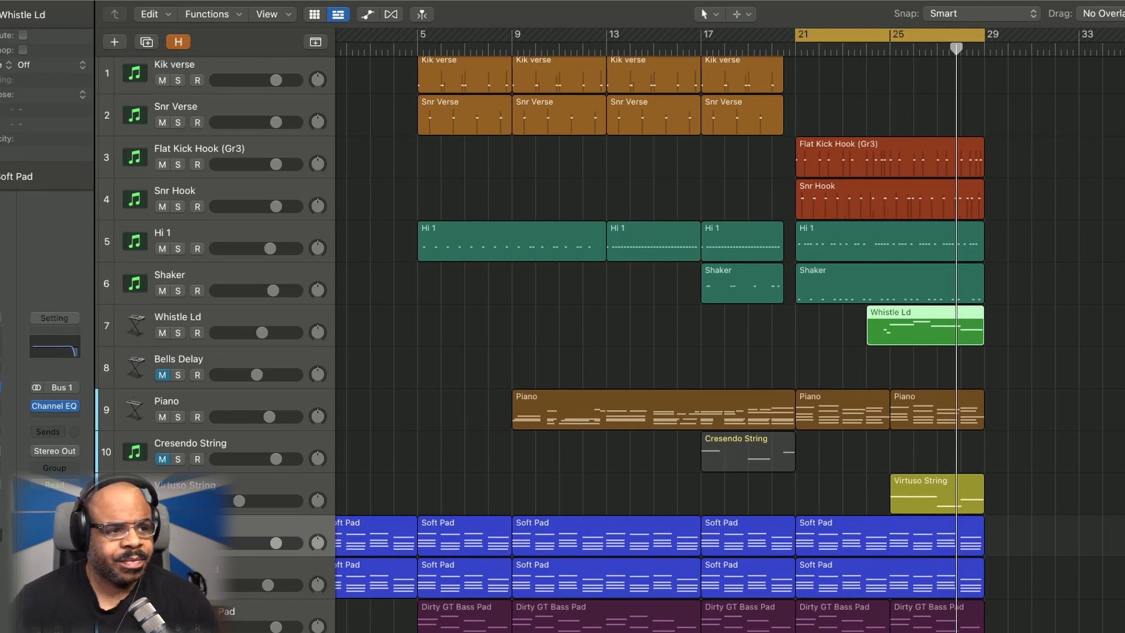
pyautogui.click(162, 460)
pyautogui.scroll(1, 662, 340)
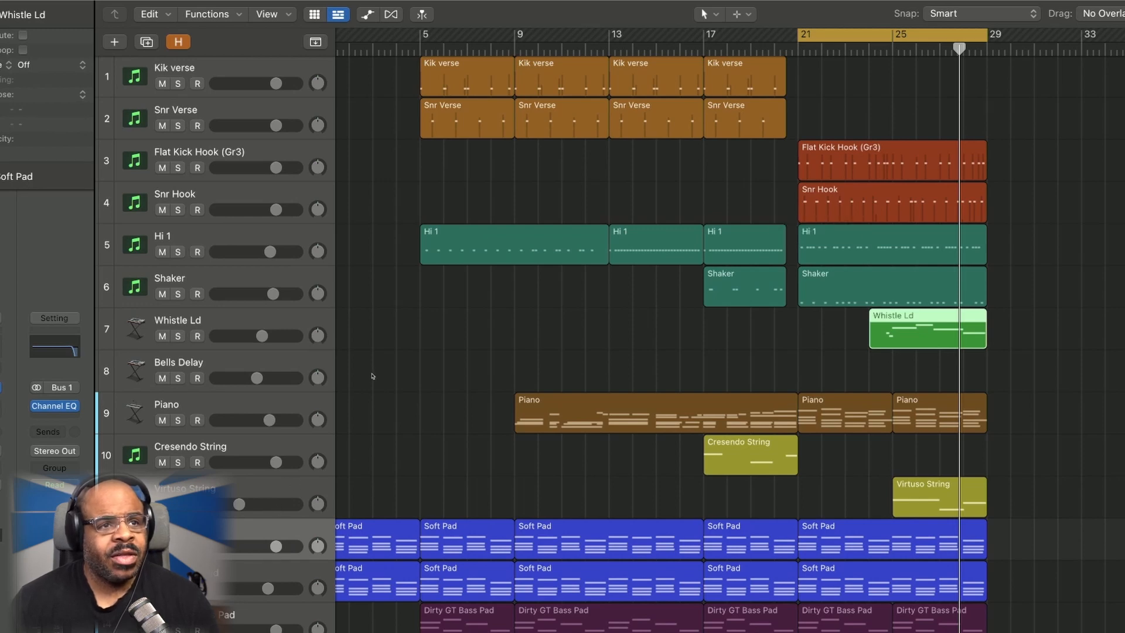
# Step: Extend the cycle range back to bar 1 and play the intro with its two Soft Pad regions selected
pyautogui.hscroll(-1, 375, 378)
pyautogui.moveTo(815, 34); pyautogui.dragTo(345, 35)
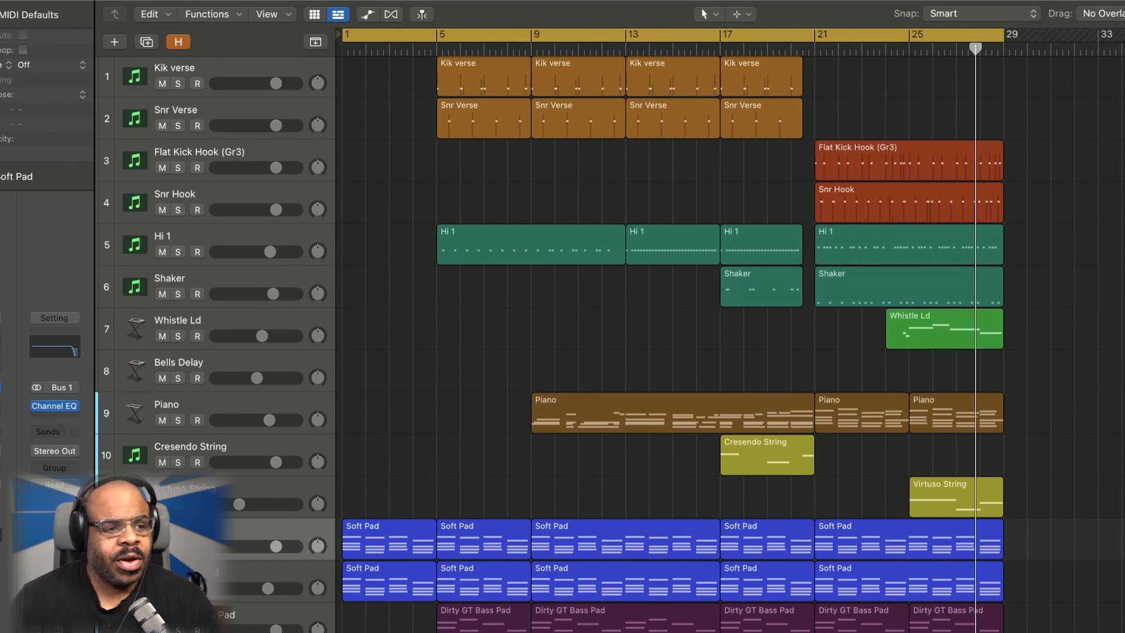
pyautogui.moveTo(384, 471); pyautogui.dragTo(384, 574)
pyautogui.press('space')
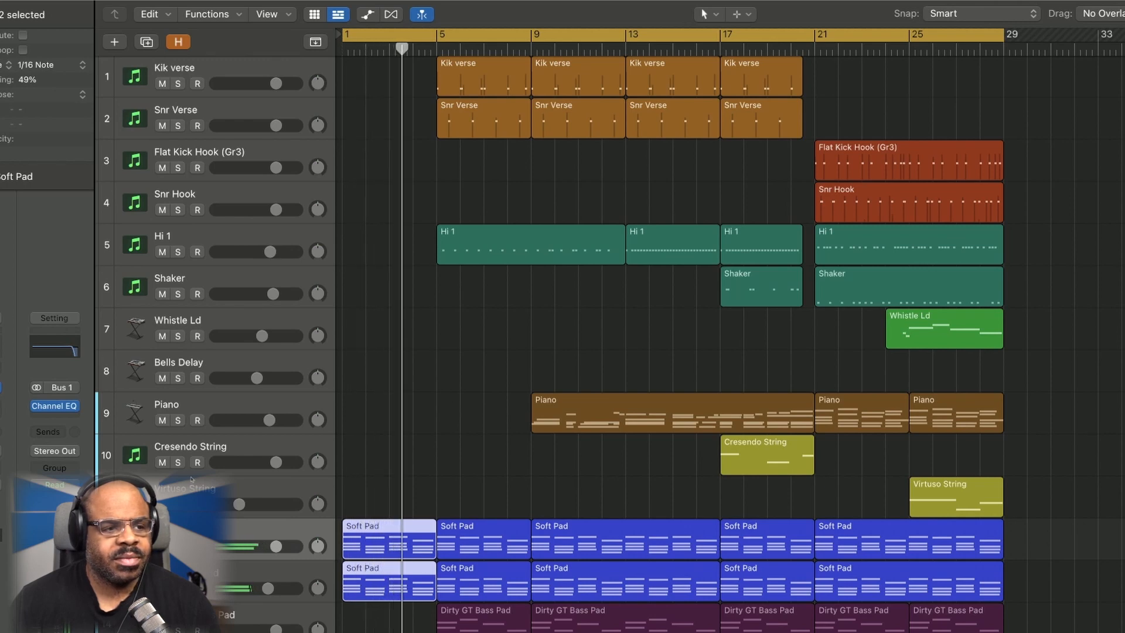
# Step: Set the cycle range to bars 5 through 21 and play the verse with the Soft Pad and Dirty GT Bass Pad tracks muted
pyautogui.moveTo(346, 37); pyautogui.dragTo(437, 36)
pyautogui.moveTo(1002, 35); pyautogui.dragTo(815, 35)
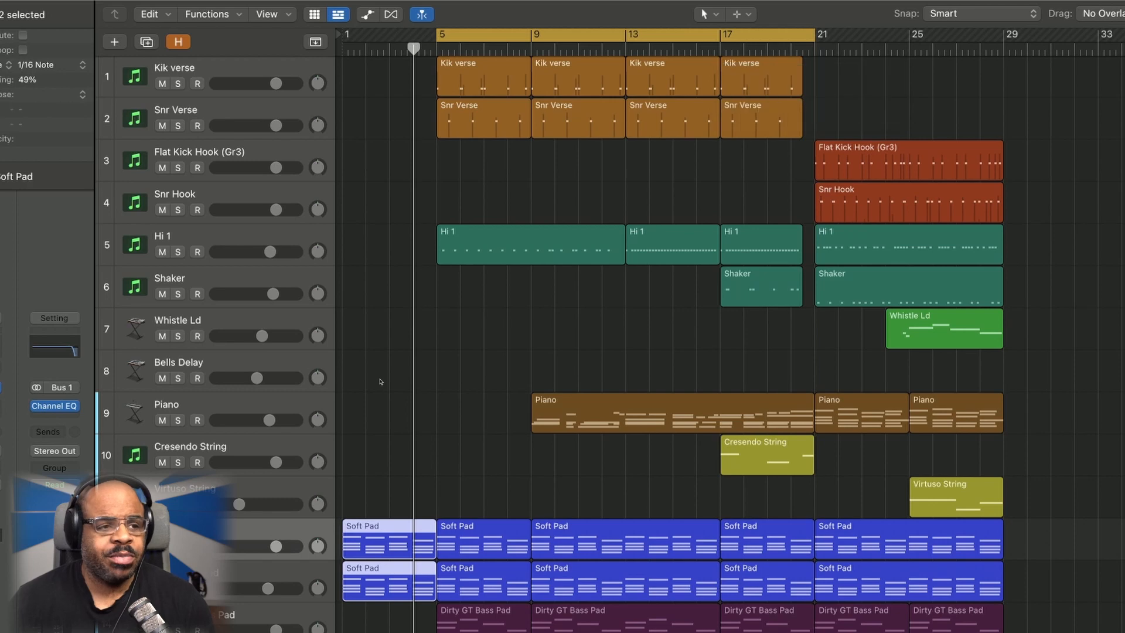
pyautogui.press('m')
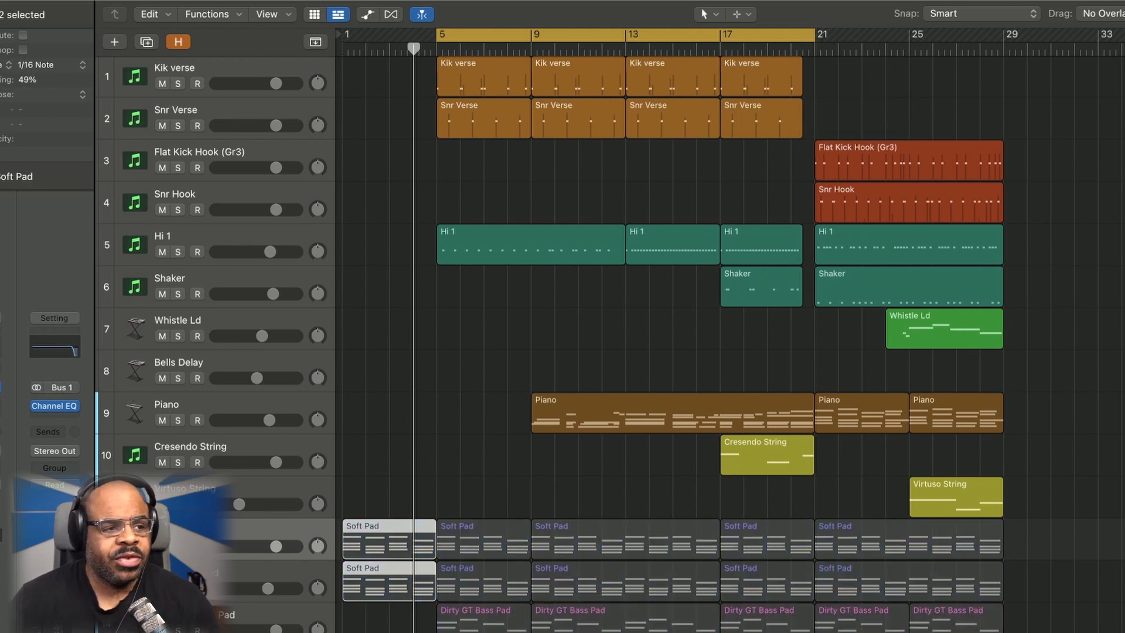
pyautogui.press('space')
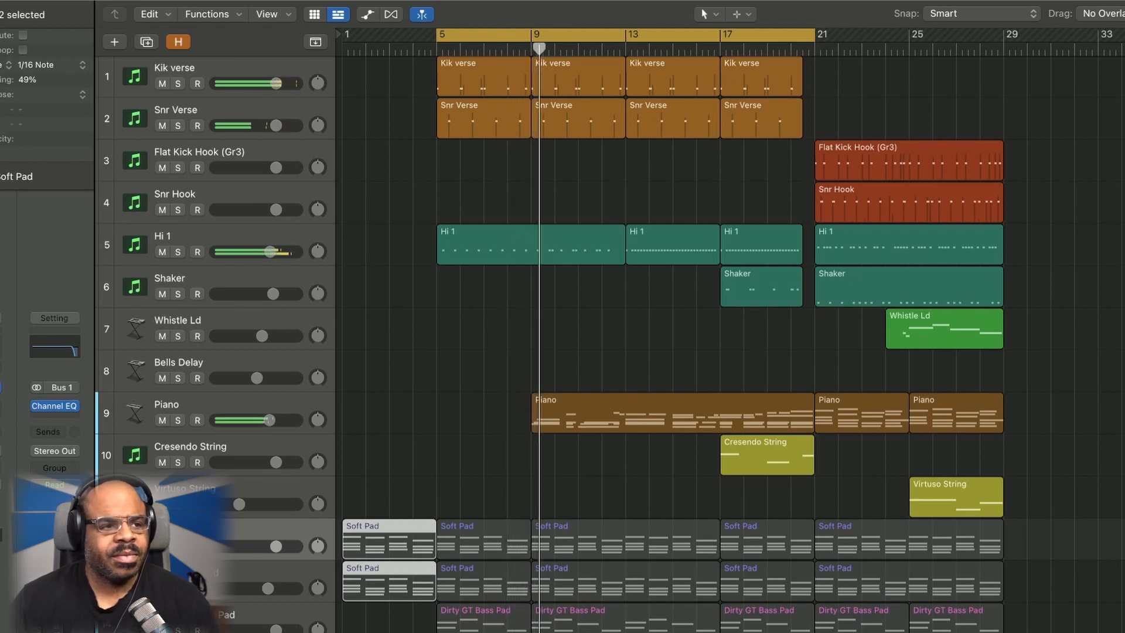
# Step: Unmute the pad tracks and open the Channel EQ on the Bus 1 aux channel, leaving the mixer closed
pyautogui.hotkey('ctrl', 'm')
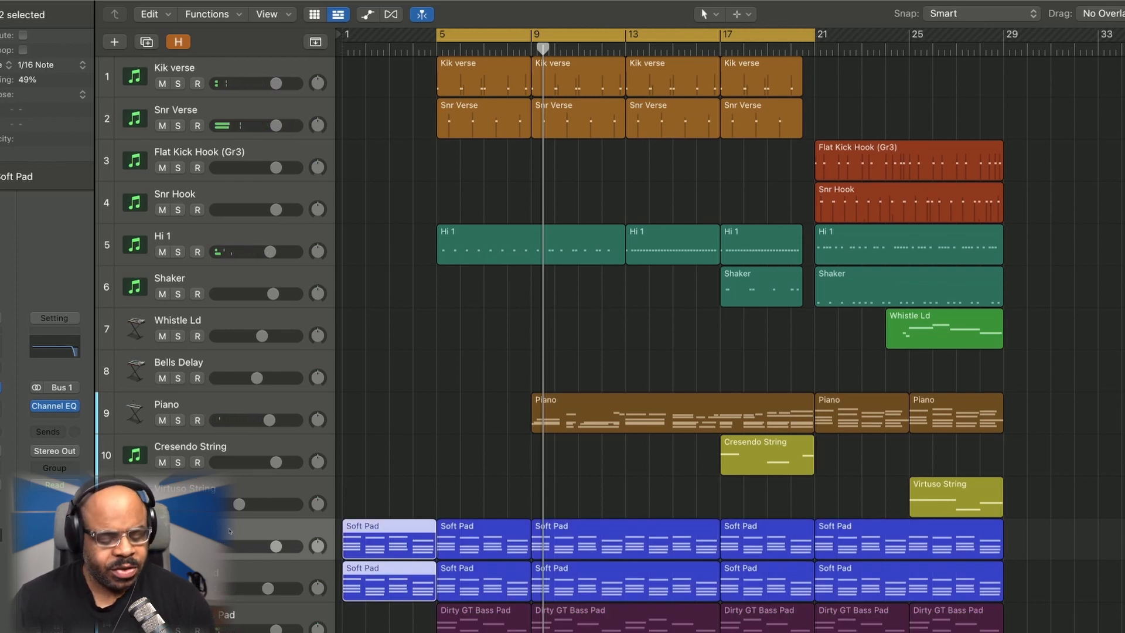
pyautogui.press('x')
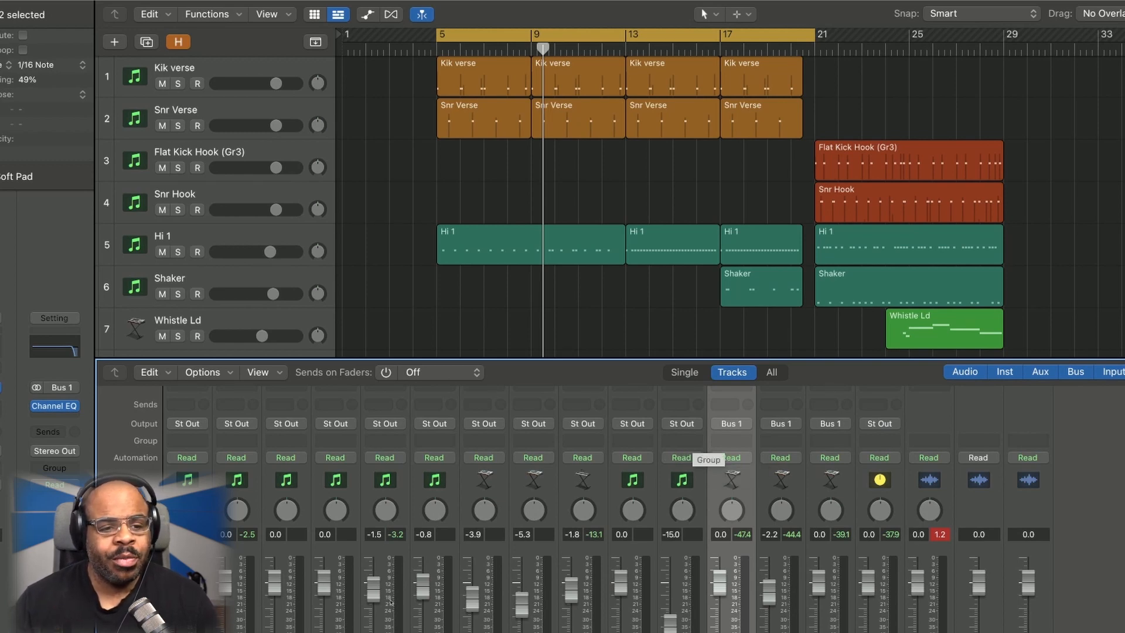
pyautogui.scroll(4, 424, 625)
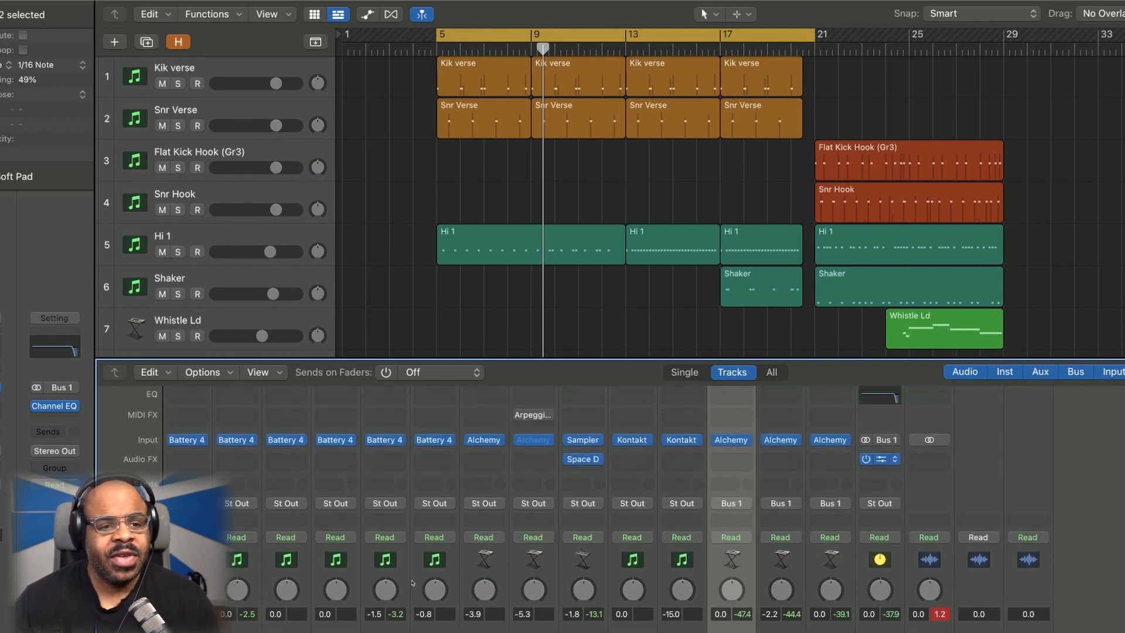
pyautogui.click(880, 459)
pyautogui.moveTo(961, 305); pyautogui.dragTo(685, 317)
pyautogui.press('x')
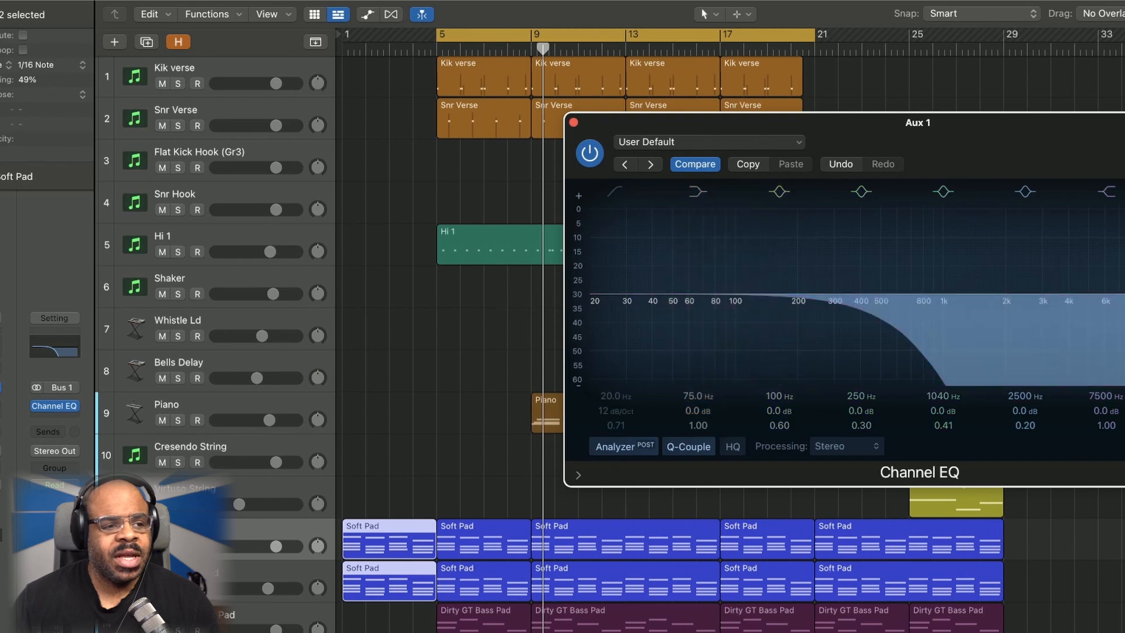
# Step: Play the verse with the Piano muted to watch the pads in the EQ analyzer, and close the EQ window
pyautogui.press('space')
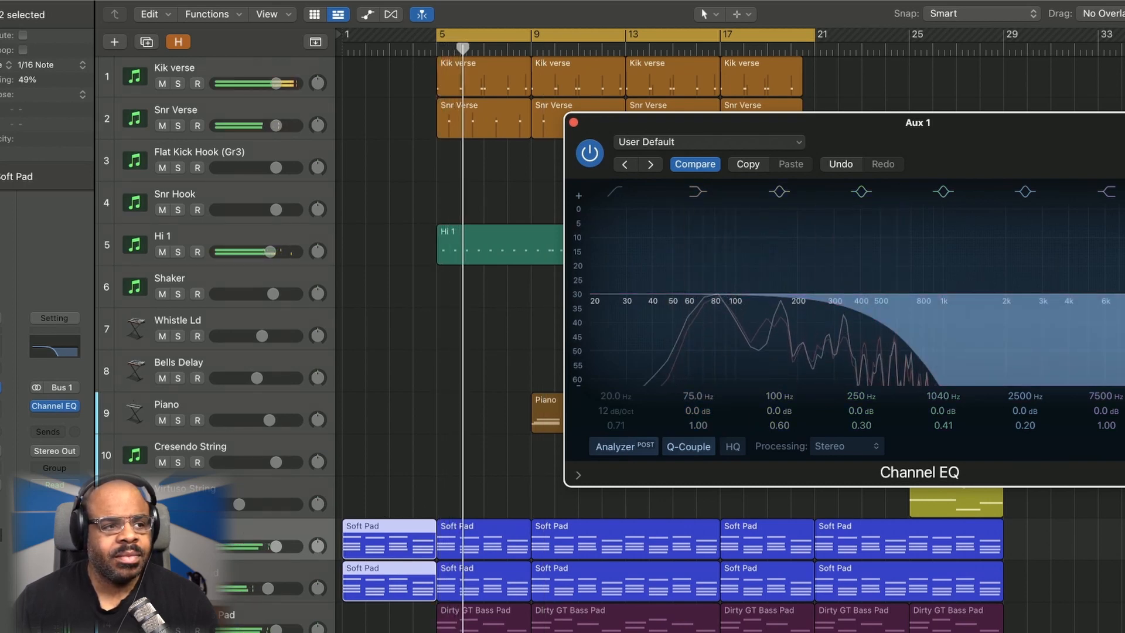
pyautogui.click(162, 420)
pyautogui.moveTo(868, 122); pyautogui.dragTo(424, 413)
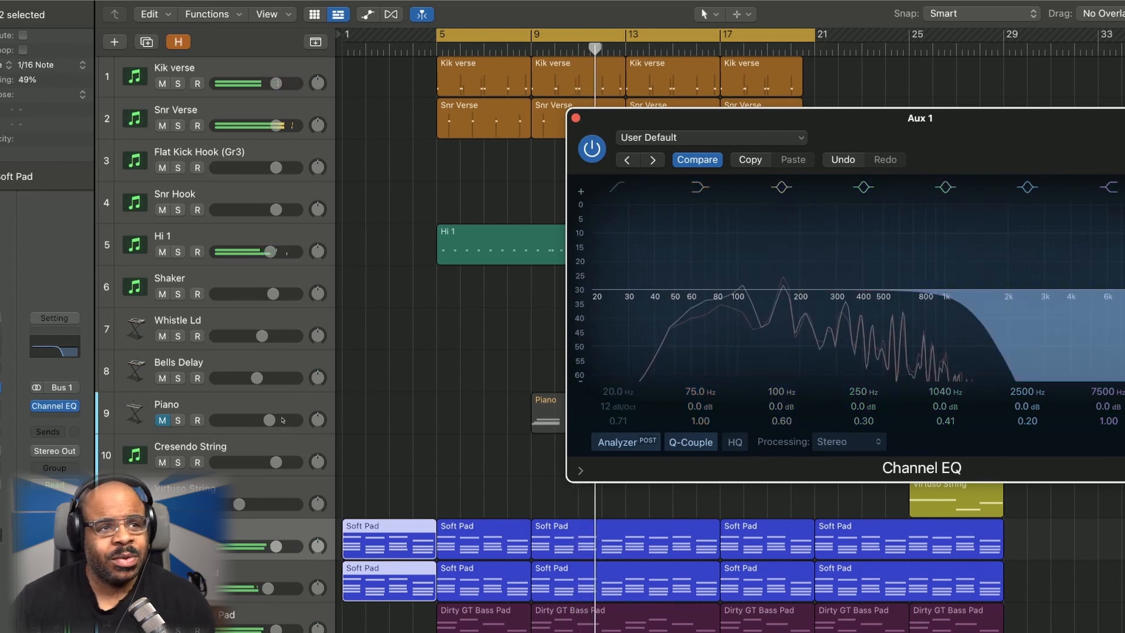
pyautogui.click(575, 118)
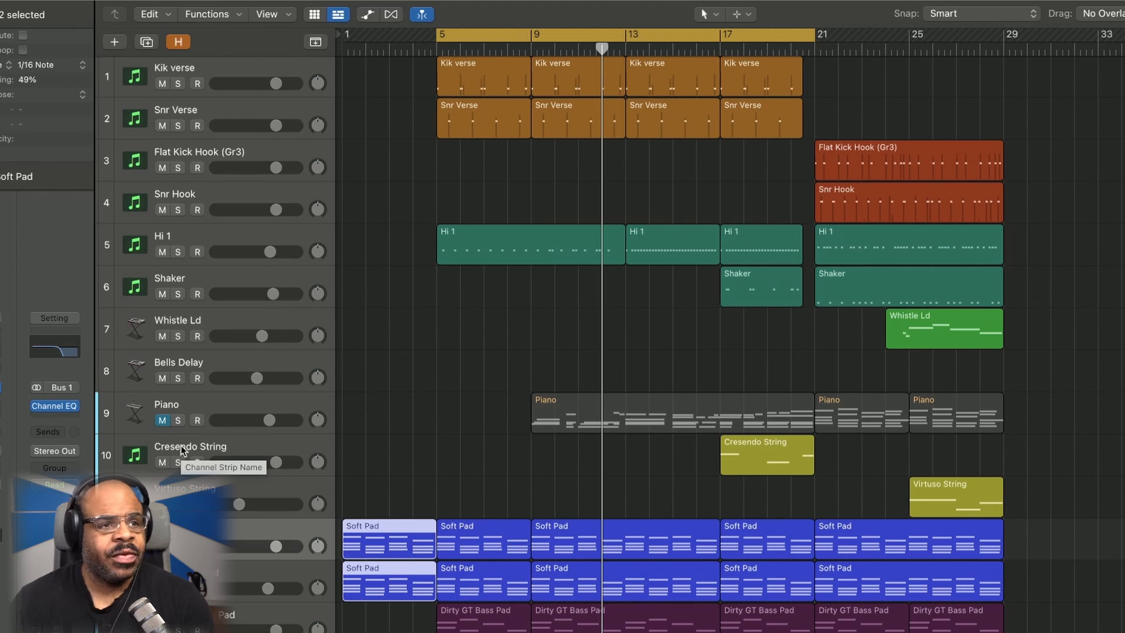
pyautogui.scroll(-1, 355, 371)
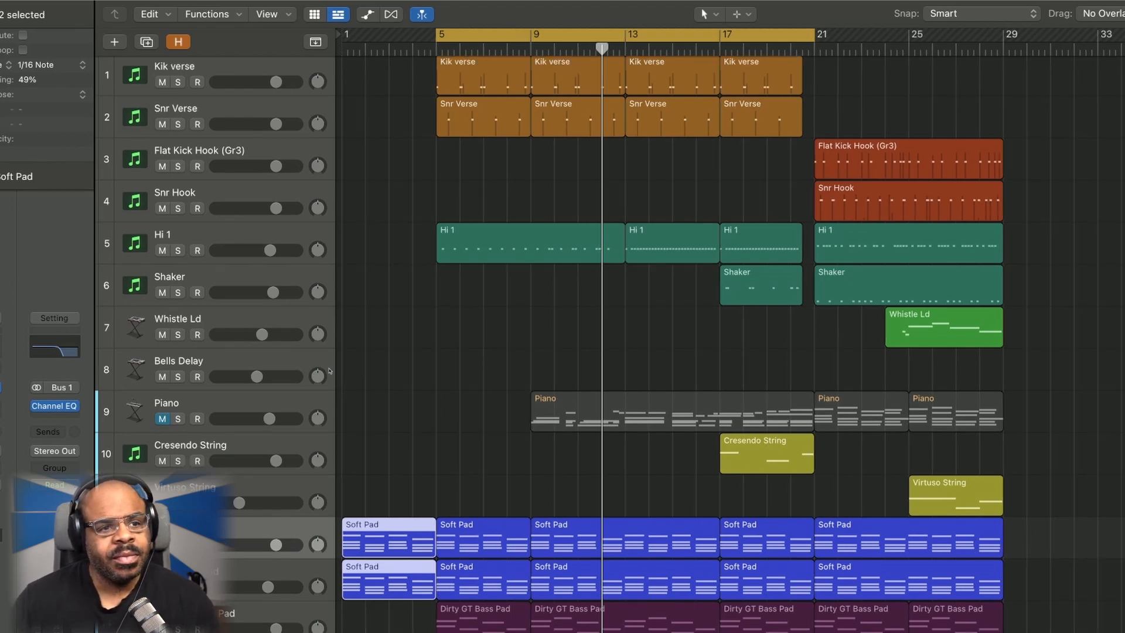
# Step: Turn off the cycle range, unmute the Piano track and solo it
pyautogui.click(716, 34)
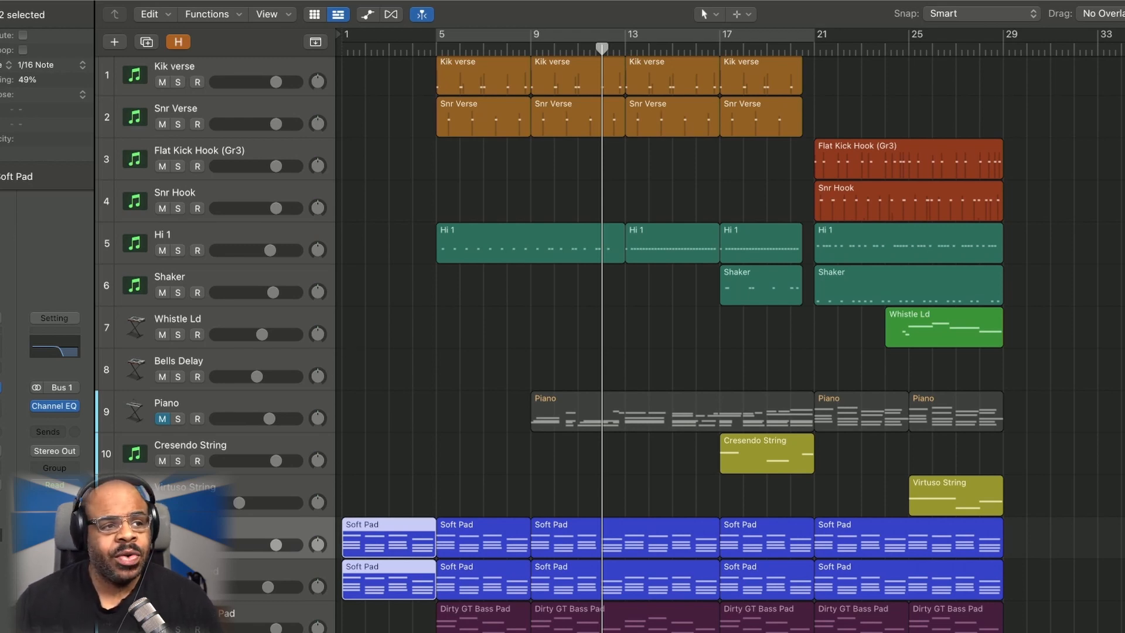
pyautogui.click(162, 419)
pyautogui.click(175, 403)
pyautogui.click(177, 419)
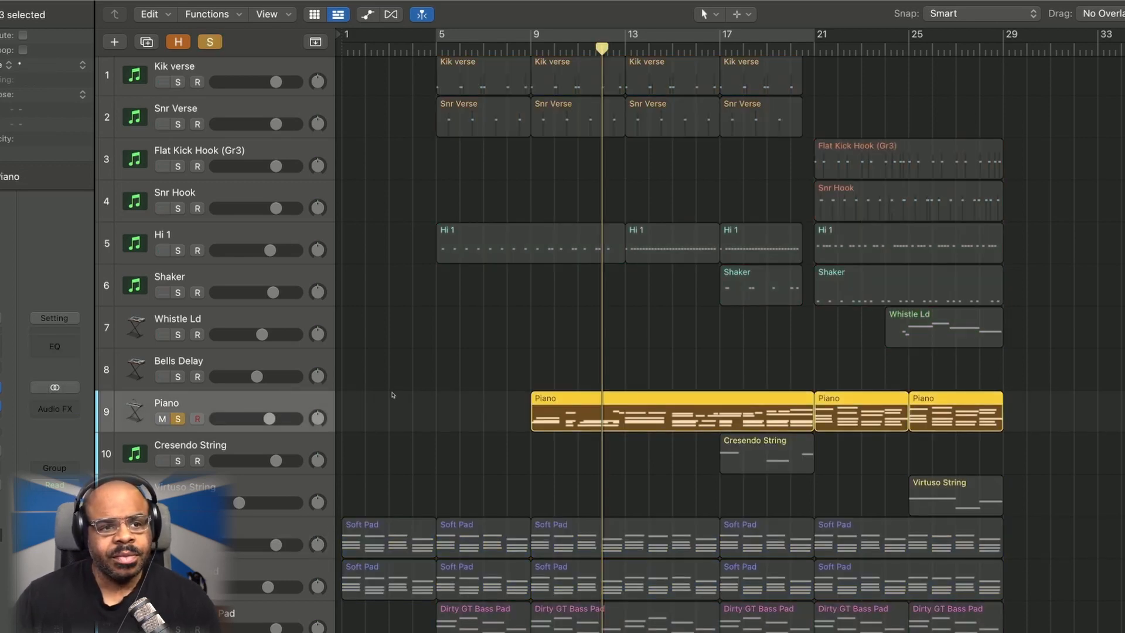
# Step: Set the cycle range to bars 21 through 29 and play the hook with only the Piano soloed
pyautogui.moveTo(818, 34); pyautogui.dragTo(1002, 35)
pyautogui.press('space')
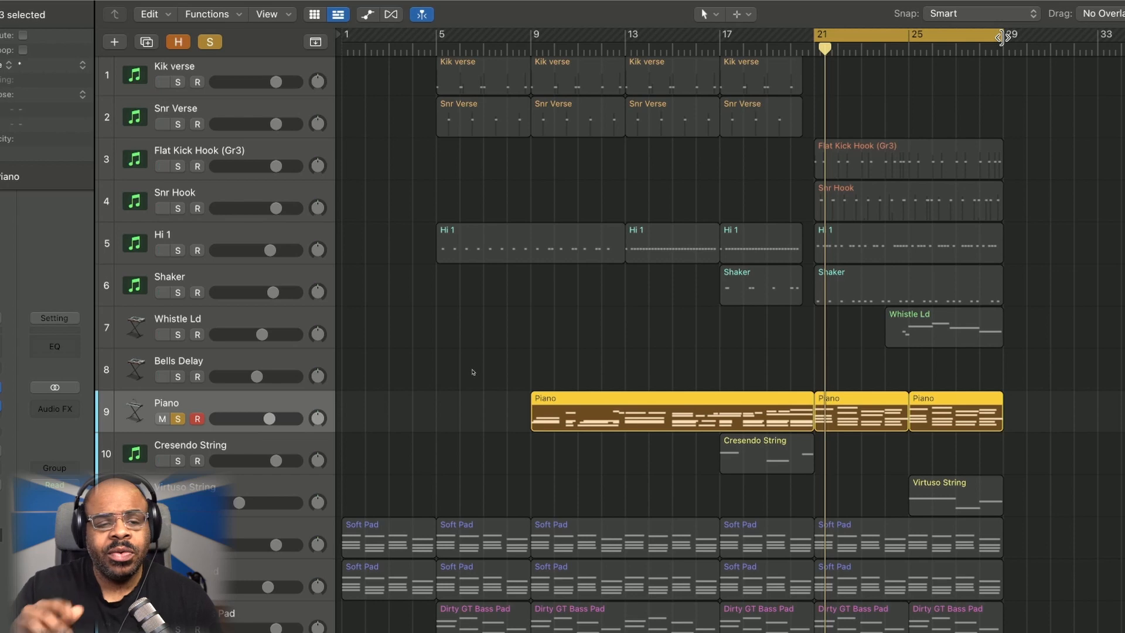
pyautogui.press('space')
# Step: Extend the cycle range back to just before bar 9, unsolo the Piano track and play the verse with all tracks
pyautogui.moveTo(815, 34); pyautogui.dragTo(519, 34)
pyautogui.press('space')
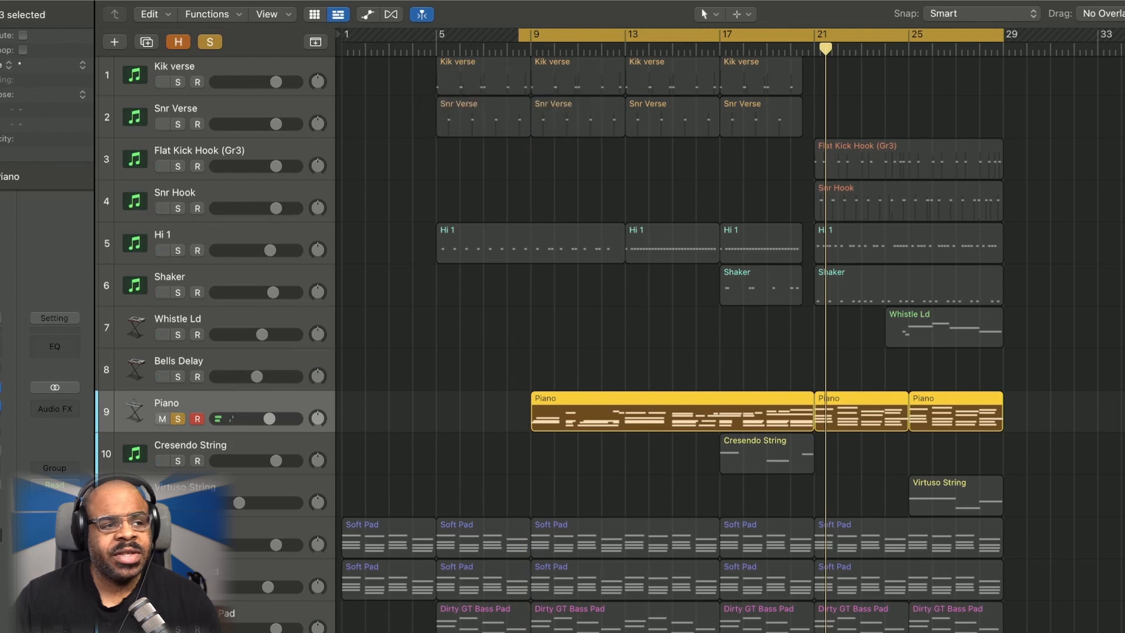
pyautogui.press('s')
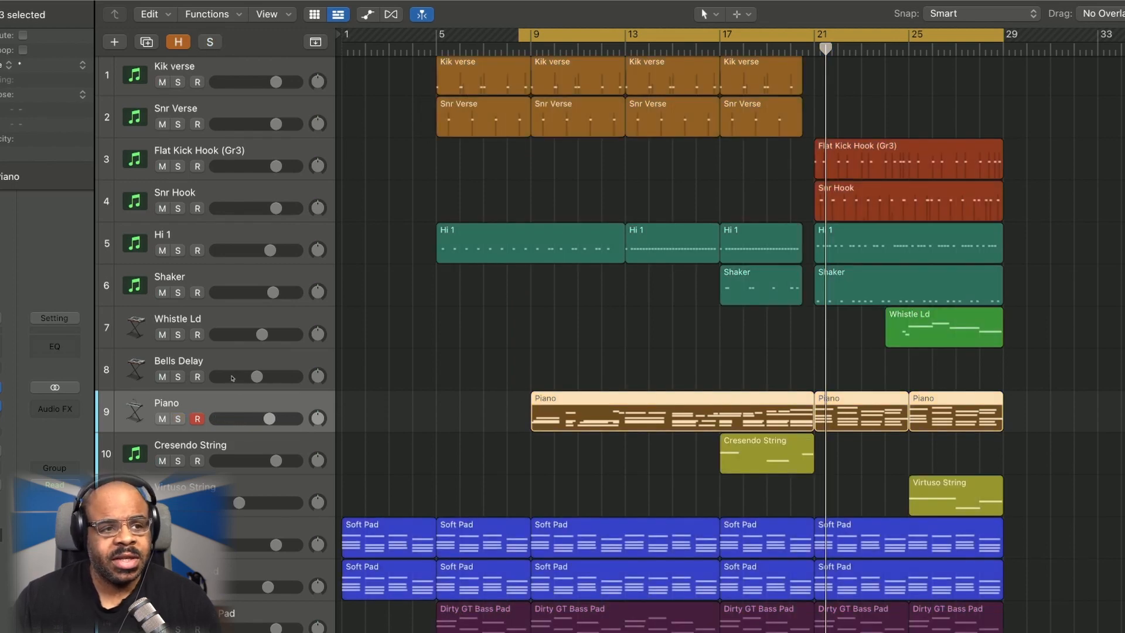
pyautogui.press('space')
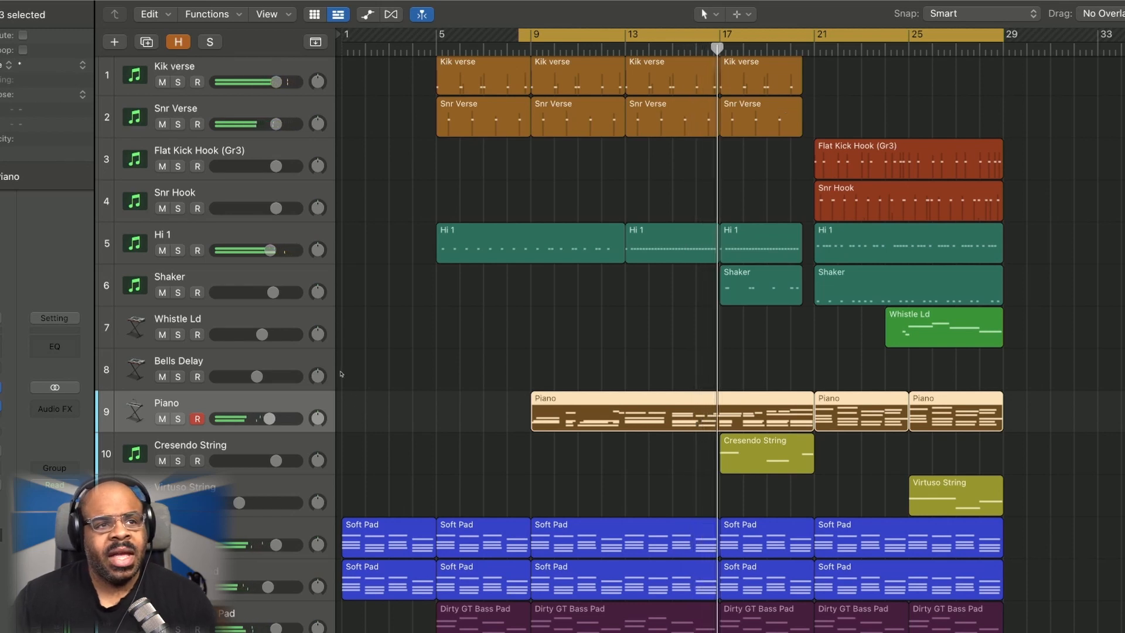
pyautogui.press('space')
# Step: Set the cycle range to bars 17 through 29, select the Hi 1, Shaker and Cresendo String regions at bar 17 in turn, and play the section
pyautogui.press('c')
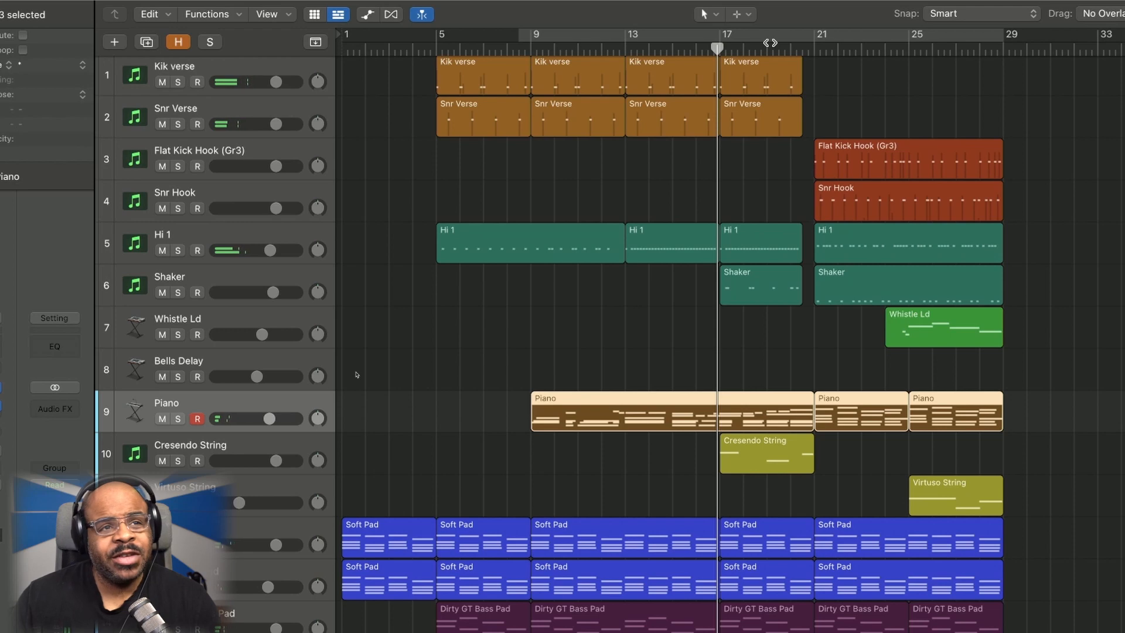
pyautogui.moveTo(721, 37); pyautogui.dragTo(992, 36)
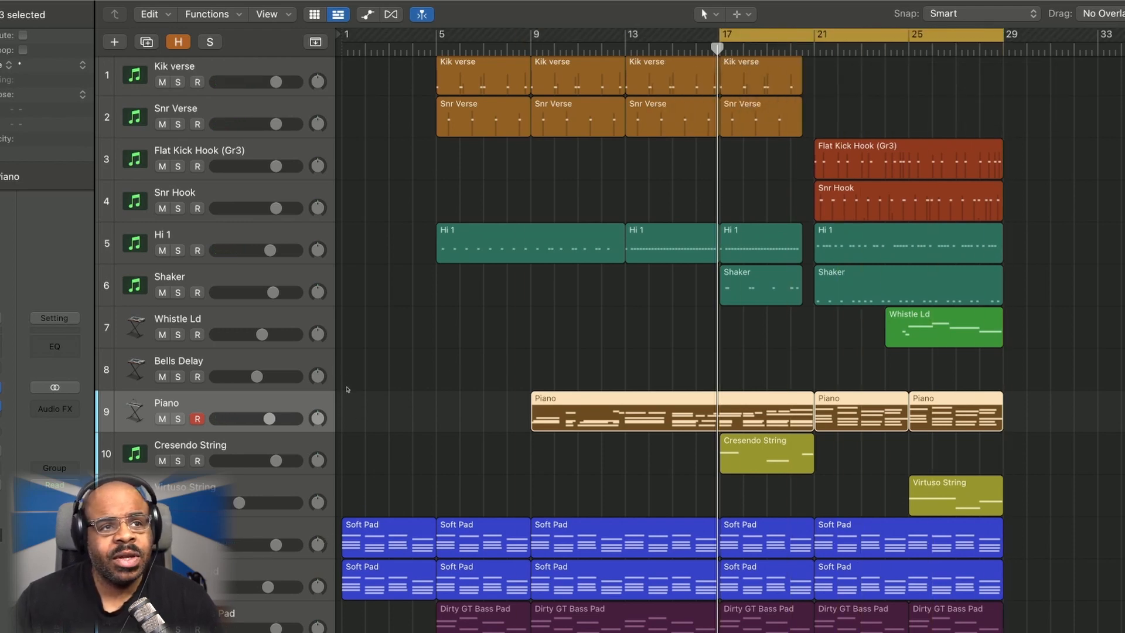
pyautogui.click(758, 241)
pyautogui.hscroll(1, 758, 240)
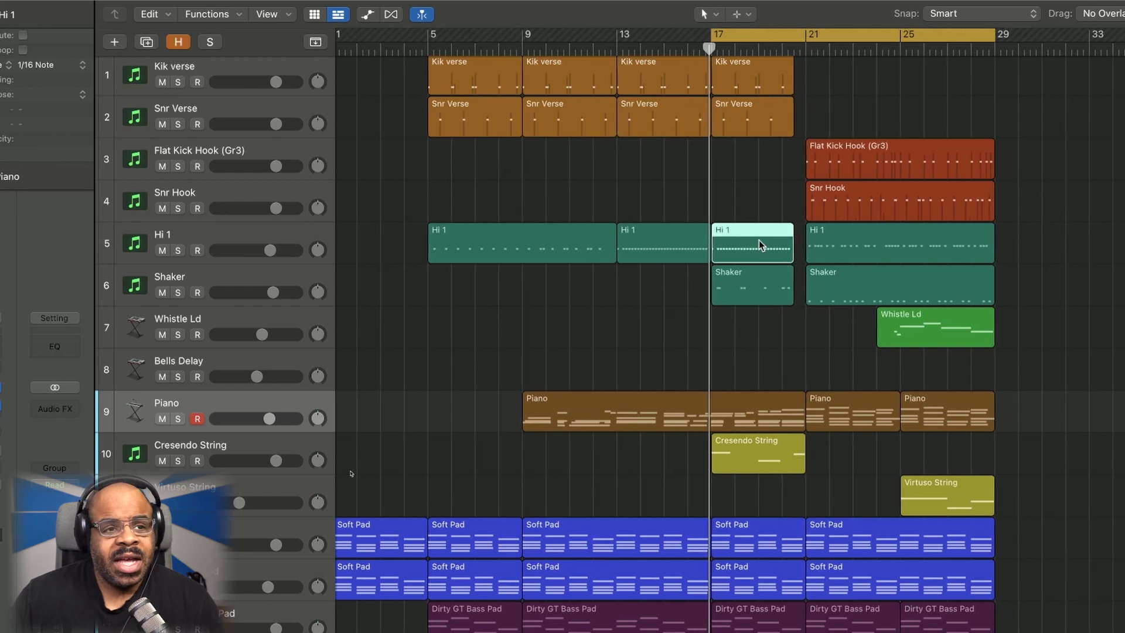
pyautogui.click(758, 284)
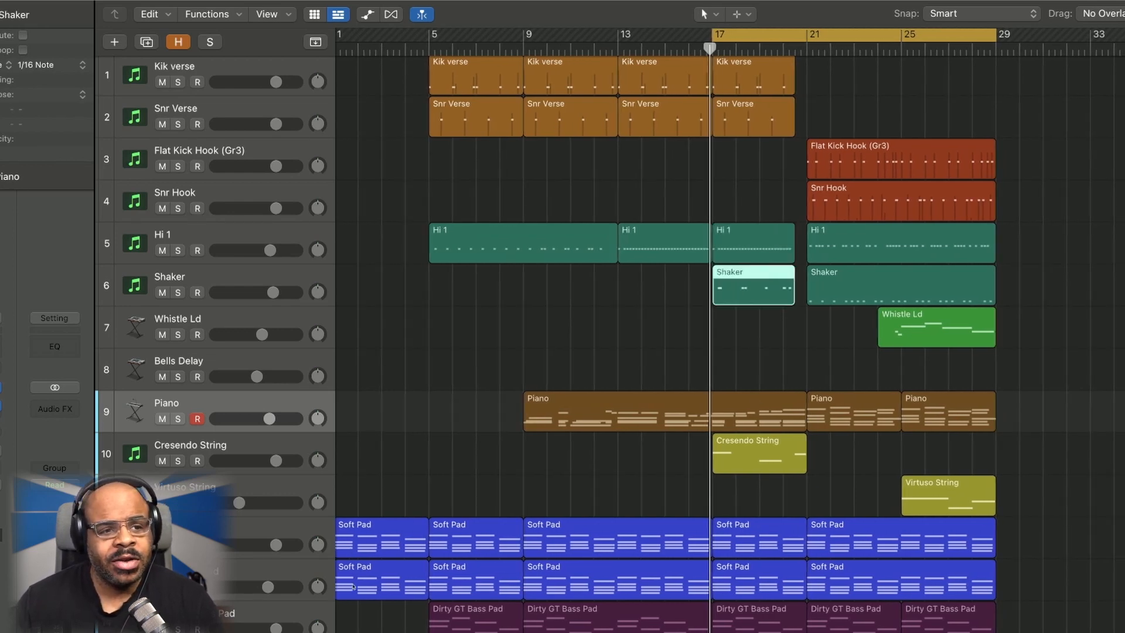
pyautogui.click(759, 453)
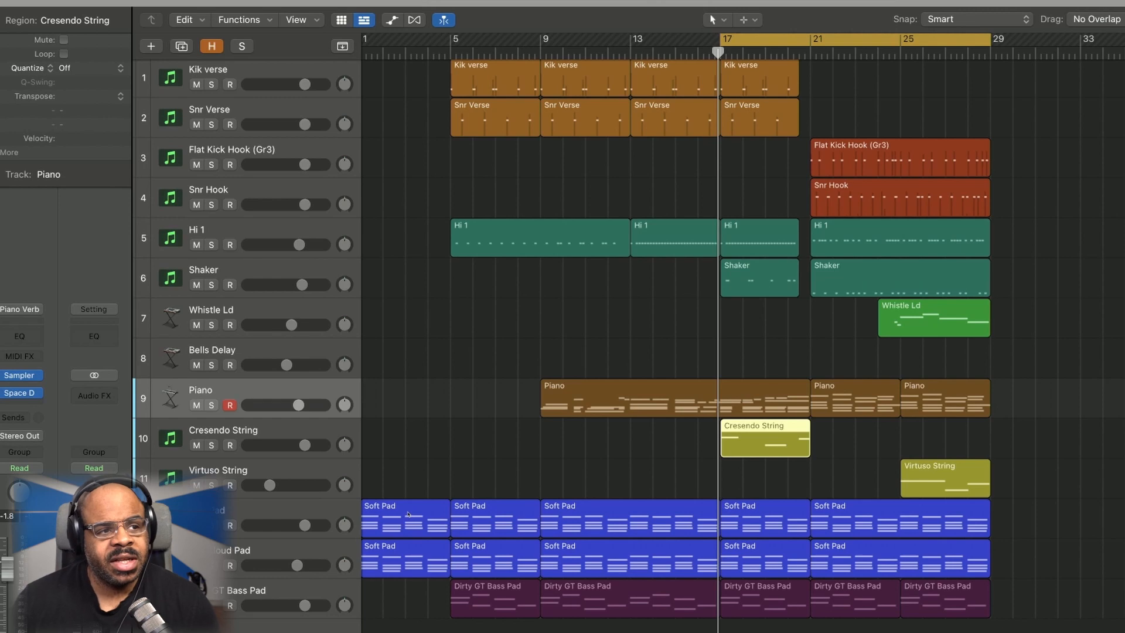
pyautogui.press('space')
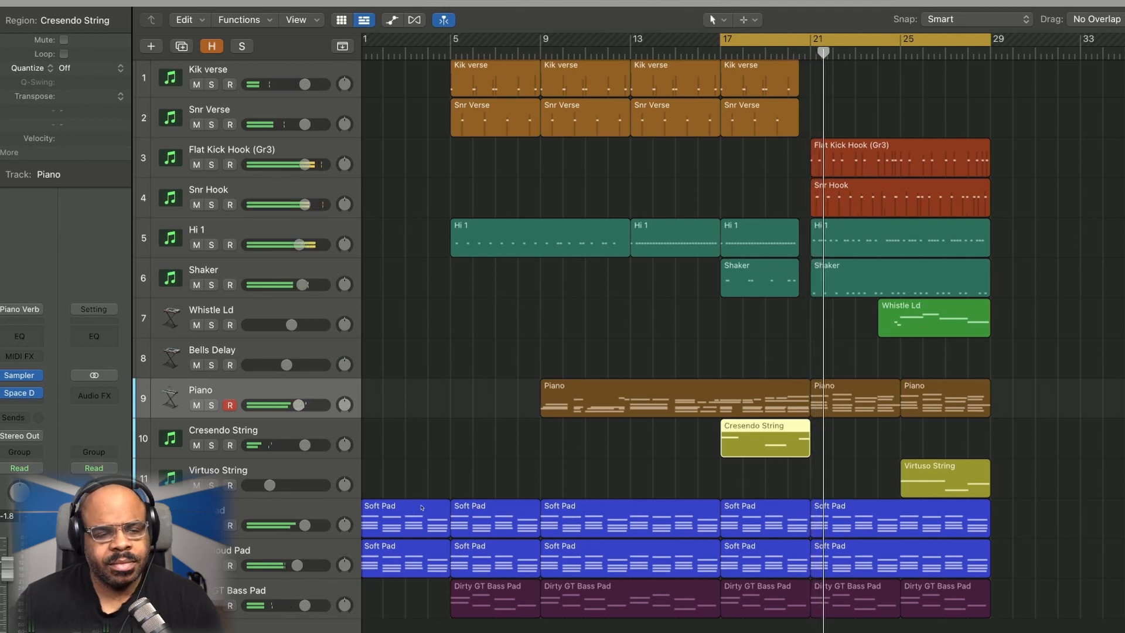
pyautogui.press('space')
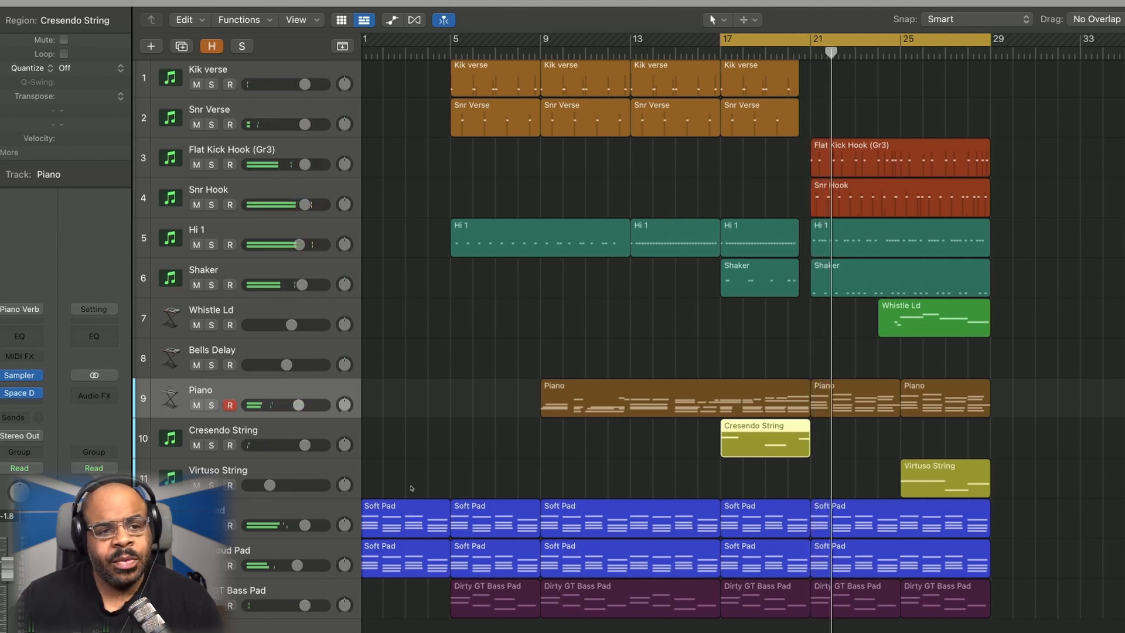
# Step: Shorten the cycle range to start at about bar 20, play the lead-in to the hook and turn the cycle off
pyautogui.moveTo(722, 39); pyautogui.dragTo(787, 39)
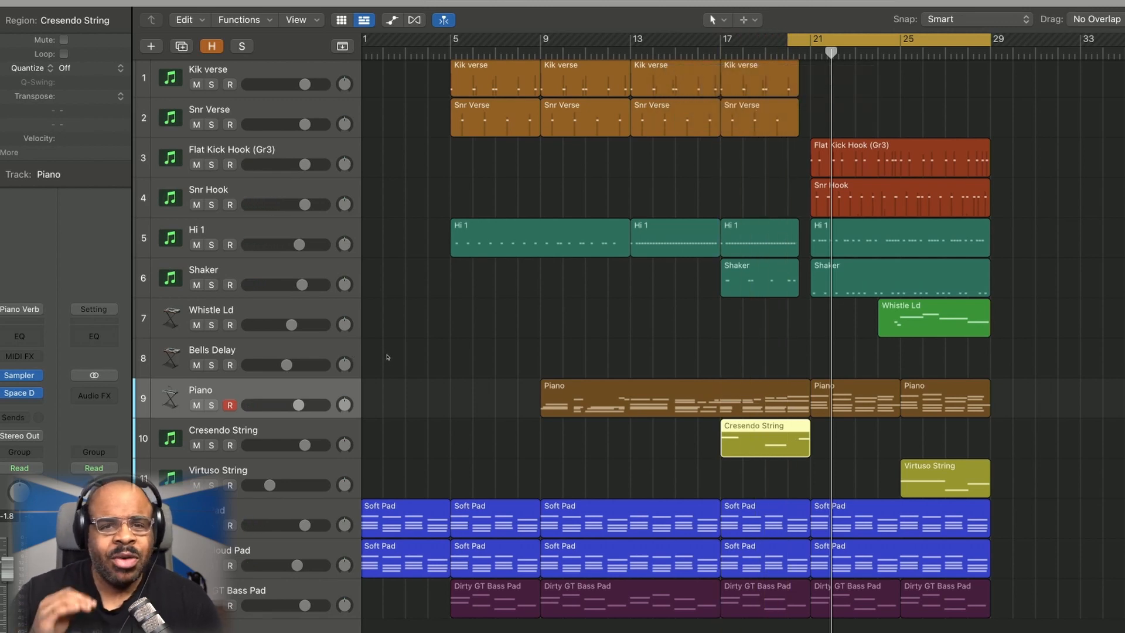
pyautogui.press('space')
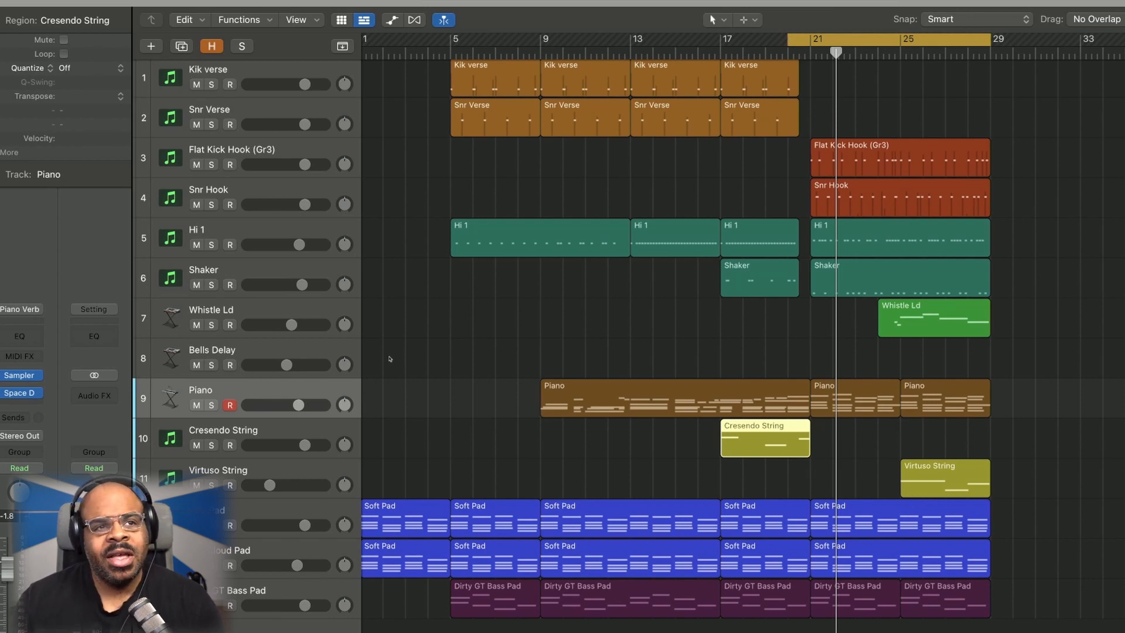
pyautogui.press('c')
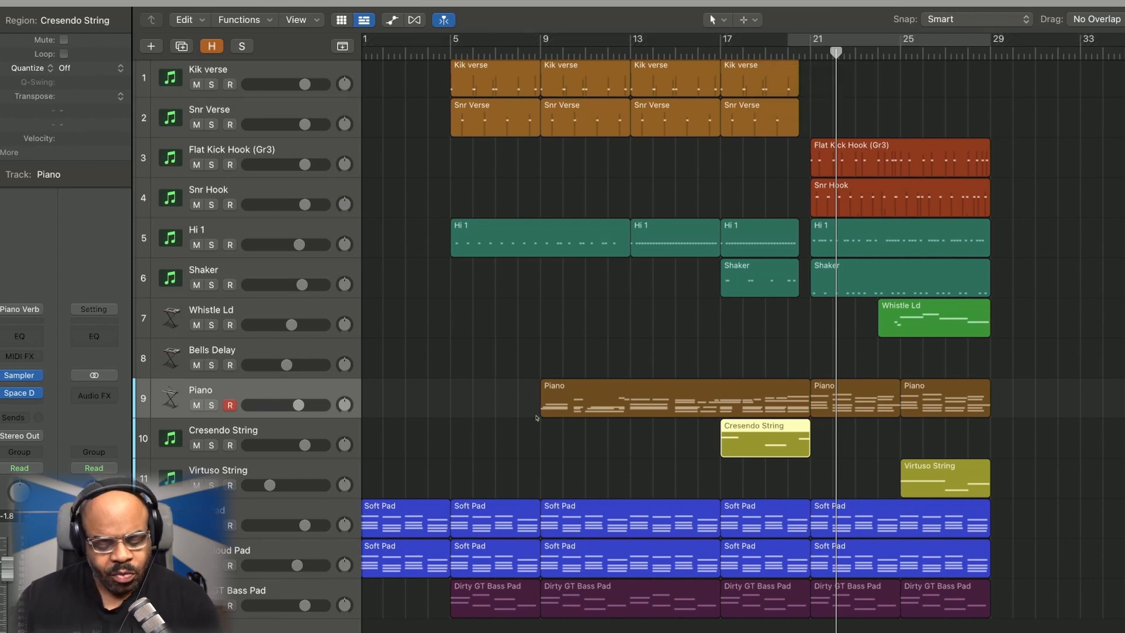
# Step: Select all regions from bar 5 onward and repeat them once at bar 29 to add a second verse and hook
pyautogui.press('super+Left')
pyautogui.hscroll(-1, 521, 418)
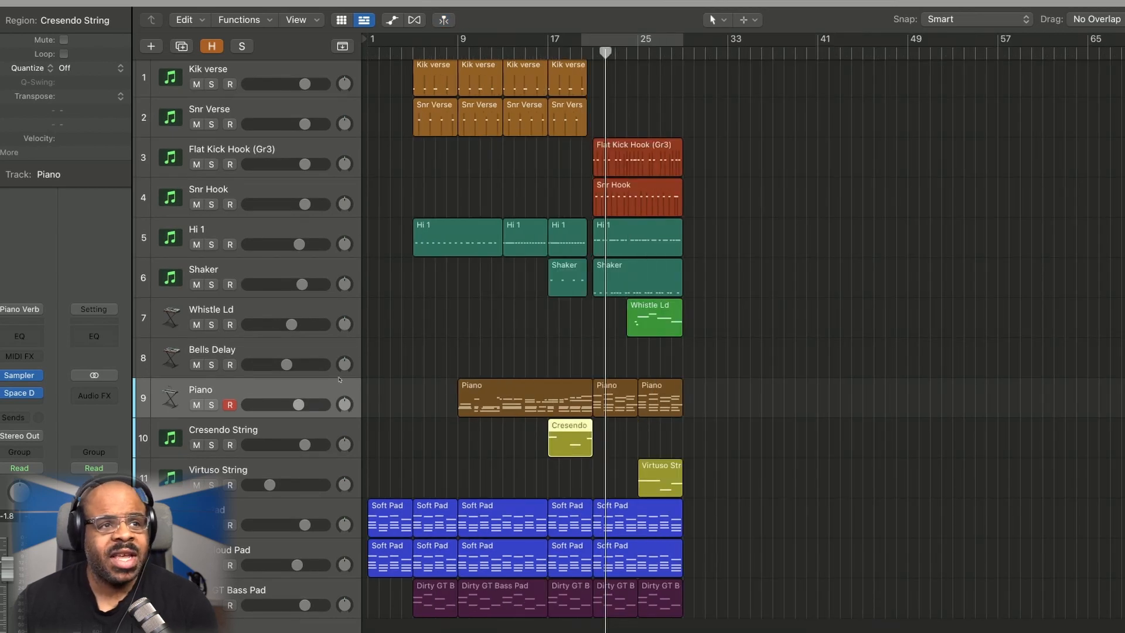
pyautogui.hotkey('alt', 'Return')
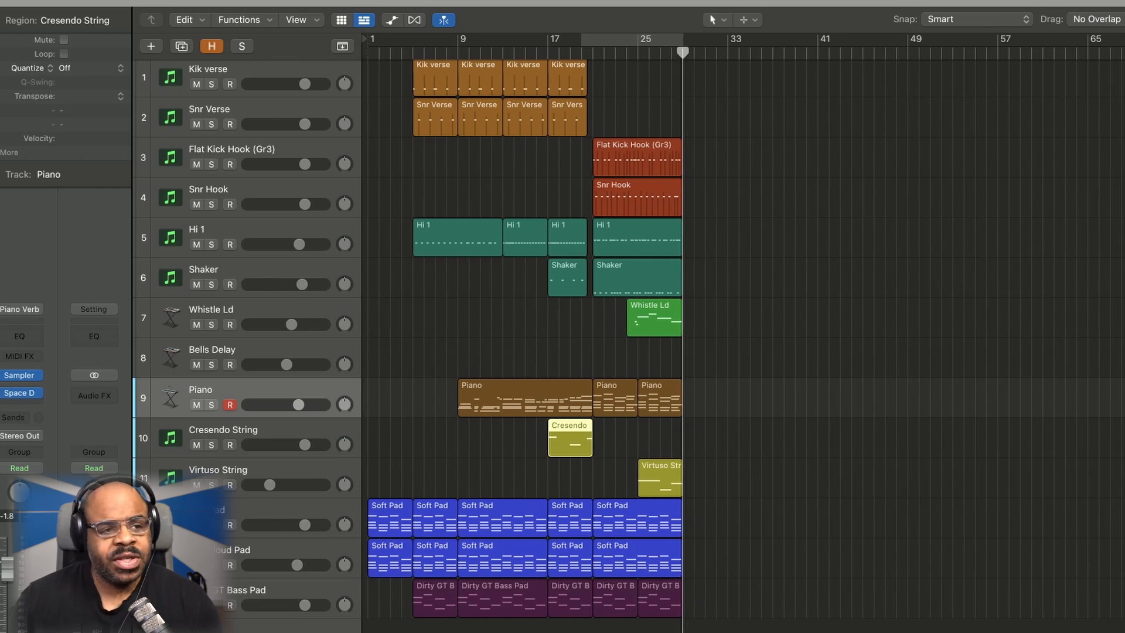
pyautogui.hotkey('alt', 'shift', 'd')
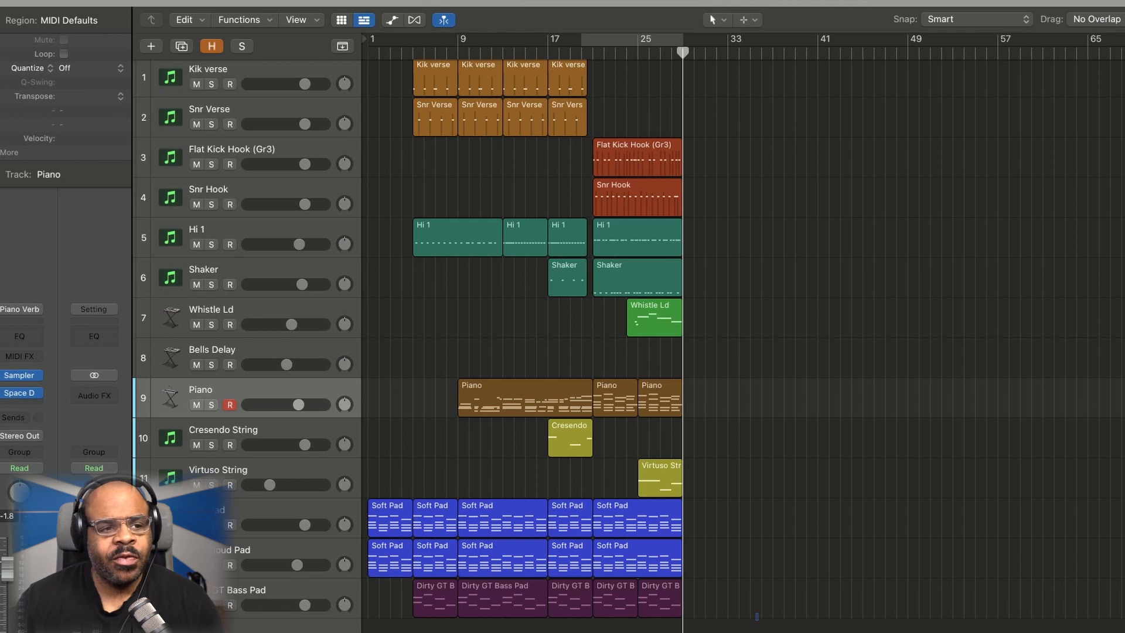
pyautogui.moveTo(757, 619); pyautogui.dragTo(463, 95)
pyautogui.moveTo(226, 387); pyautogui.dragTo(209, 377)
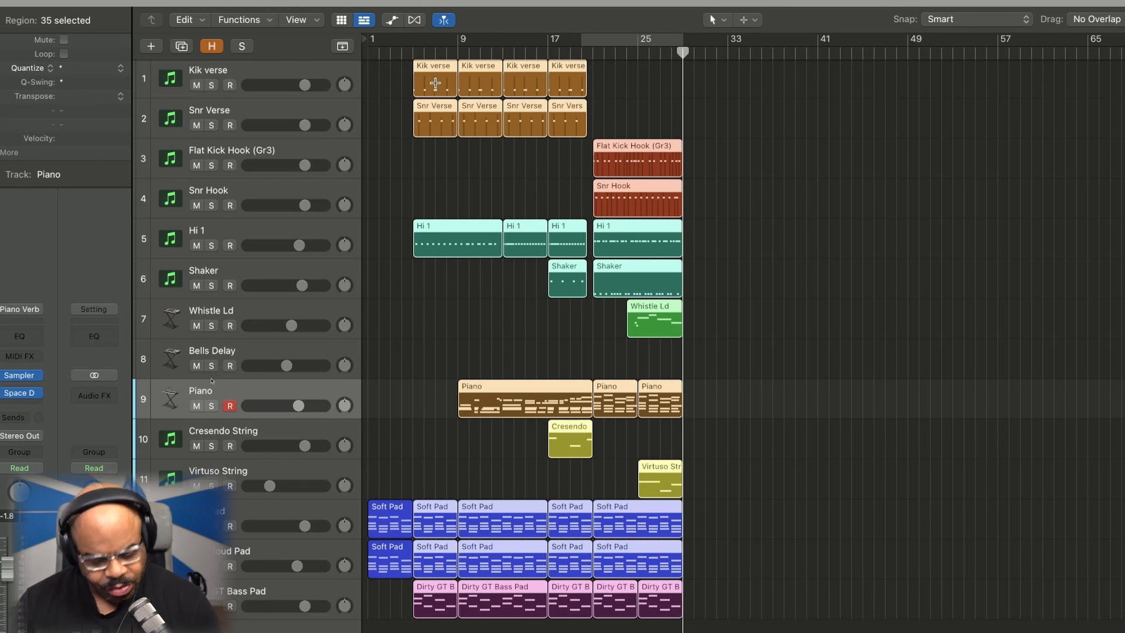
pyautogui.press('super+r')
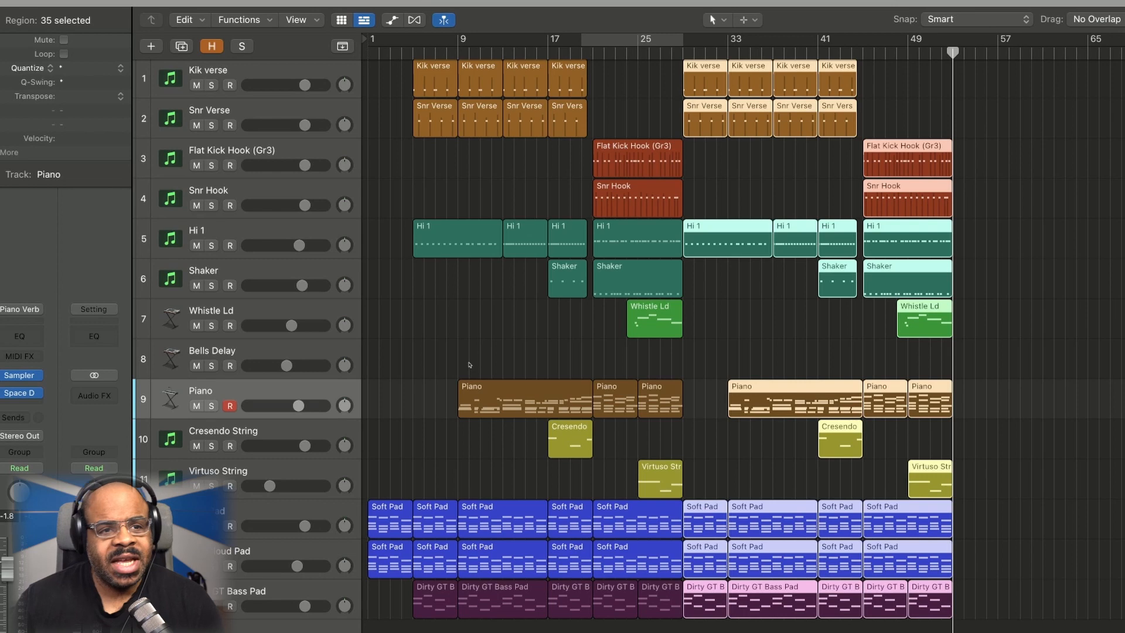
pyautogui.click(526, 443)
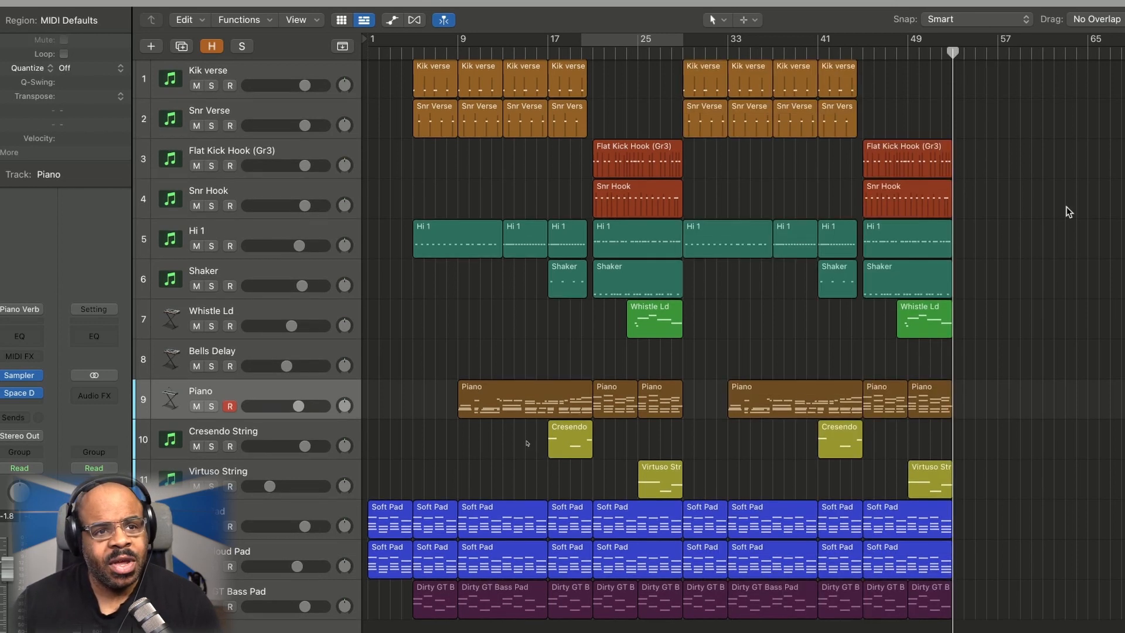
# Step: Repeat the last Flat Kick Hook (Gr3) region once at bar 53 and clear the selection
pyautogui.press('super+Right')
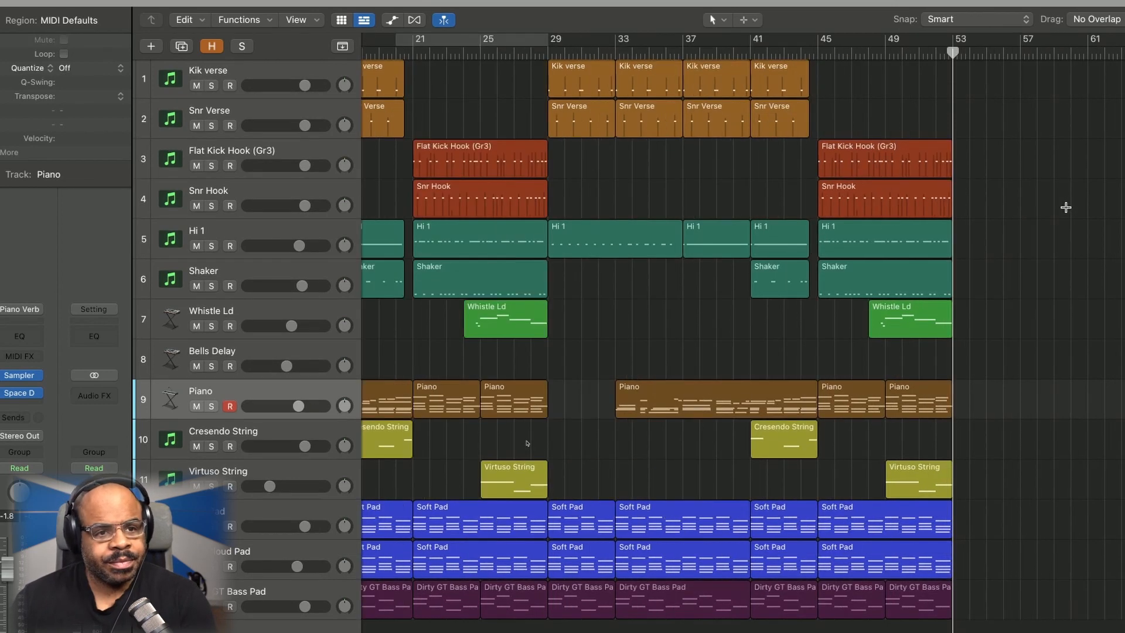
pyautogui.press('super+Right')
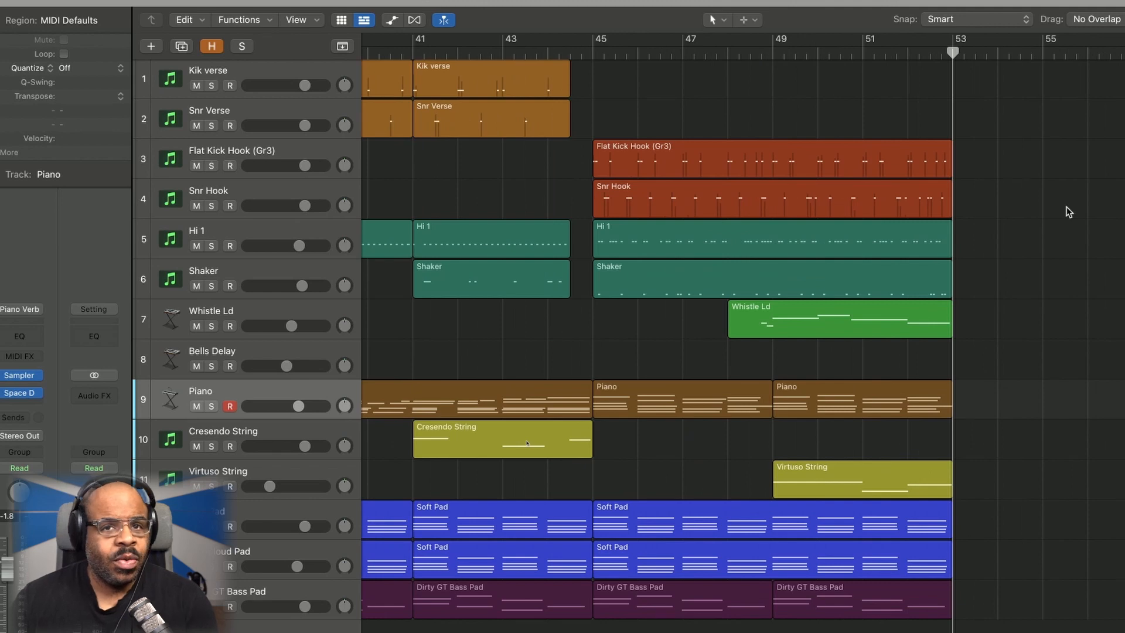
pyautogui.hscroll(-1, 480, 439)
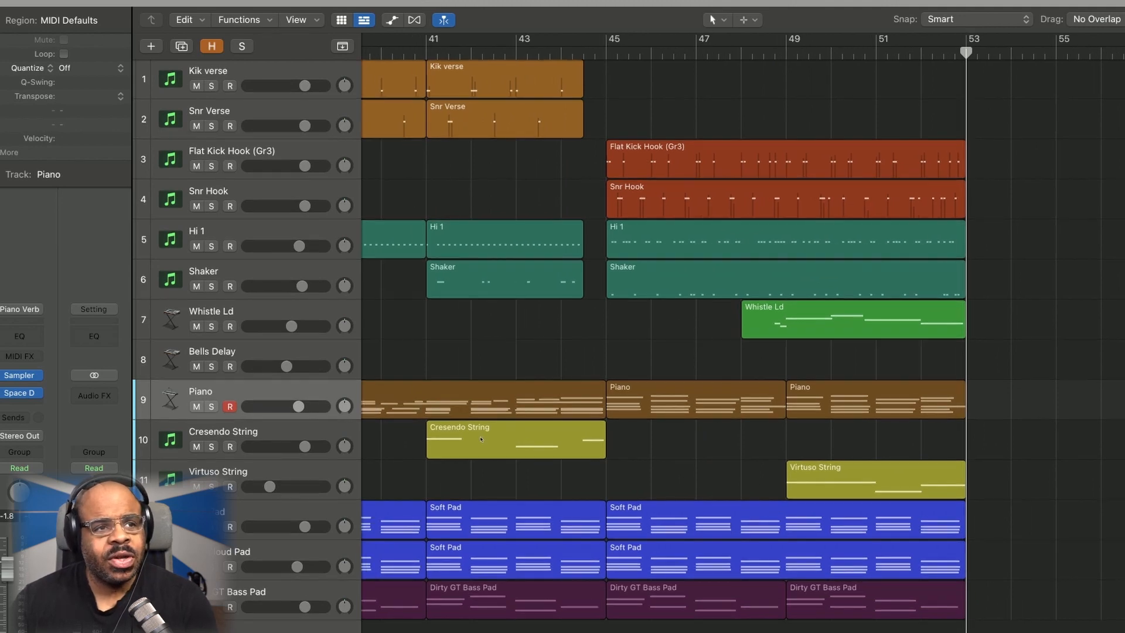
pyautogui.press('Left')
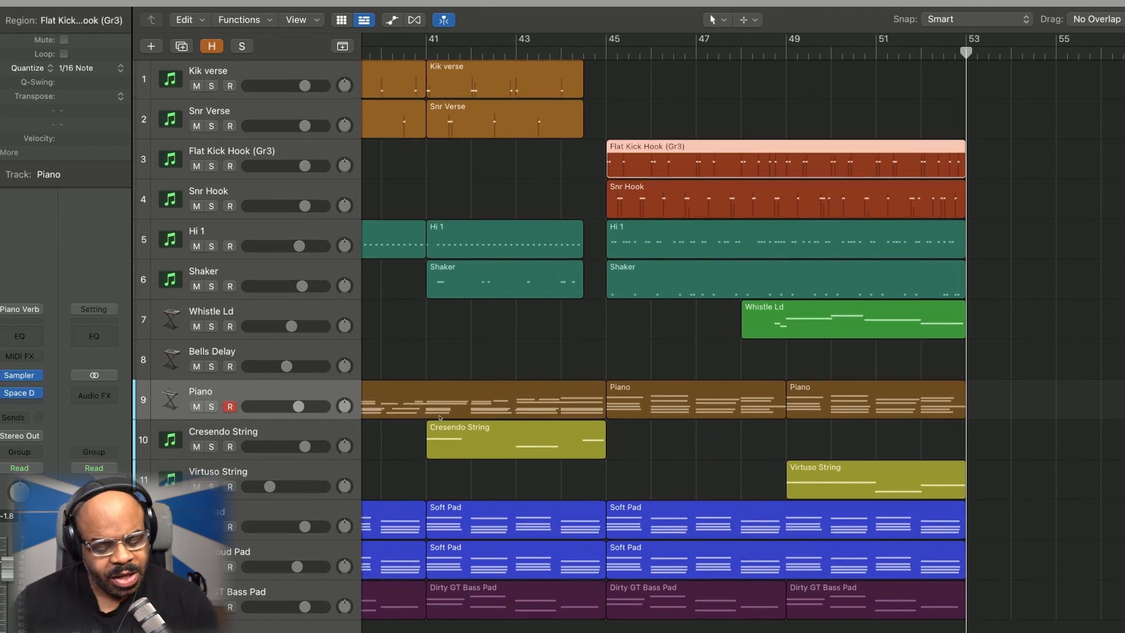
pyautogui.press('super+r')
pyautogui.press('super+shift+a')
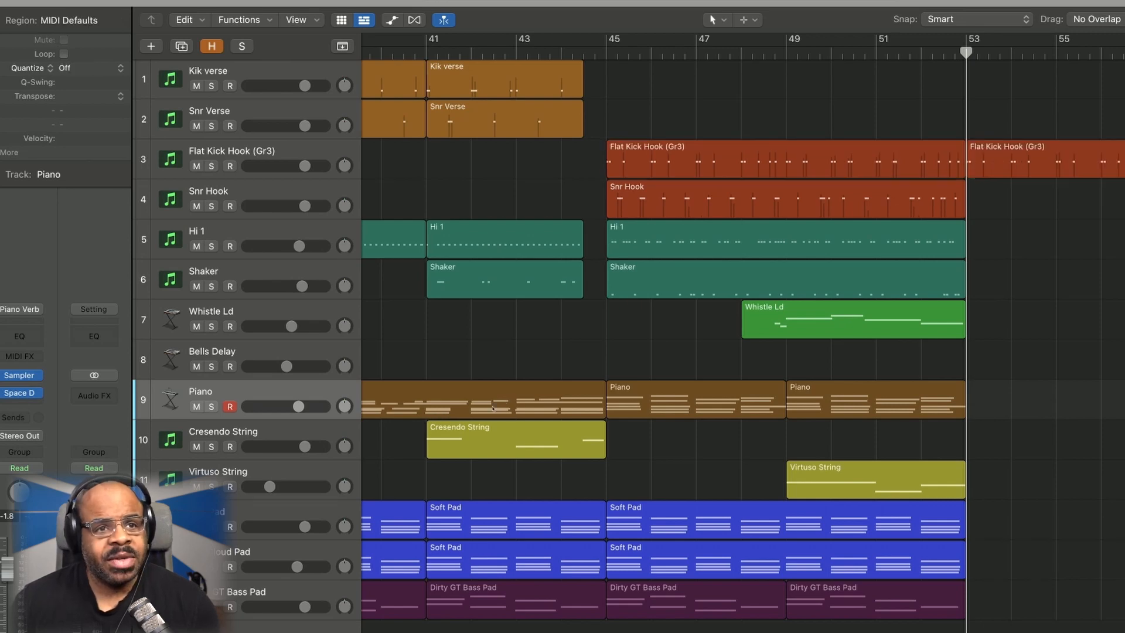
# Step: Cut the copied Flat Kick Hook region down to a short opening piece at bar 53 and check it in the Piano Roll
pyautogui.press('super+z')
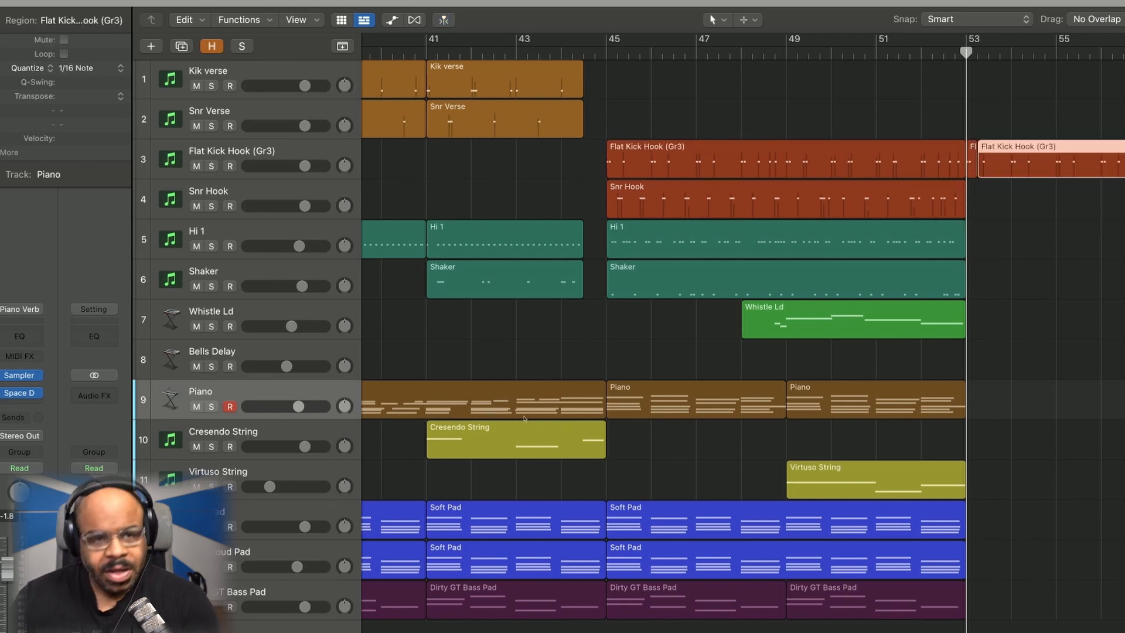
pyautogui.press('super+z')
pyautogui.press('super+z')
pyautogui.press('super+z')
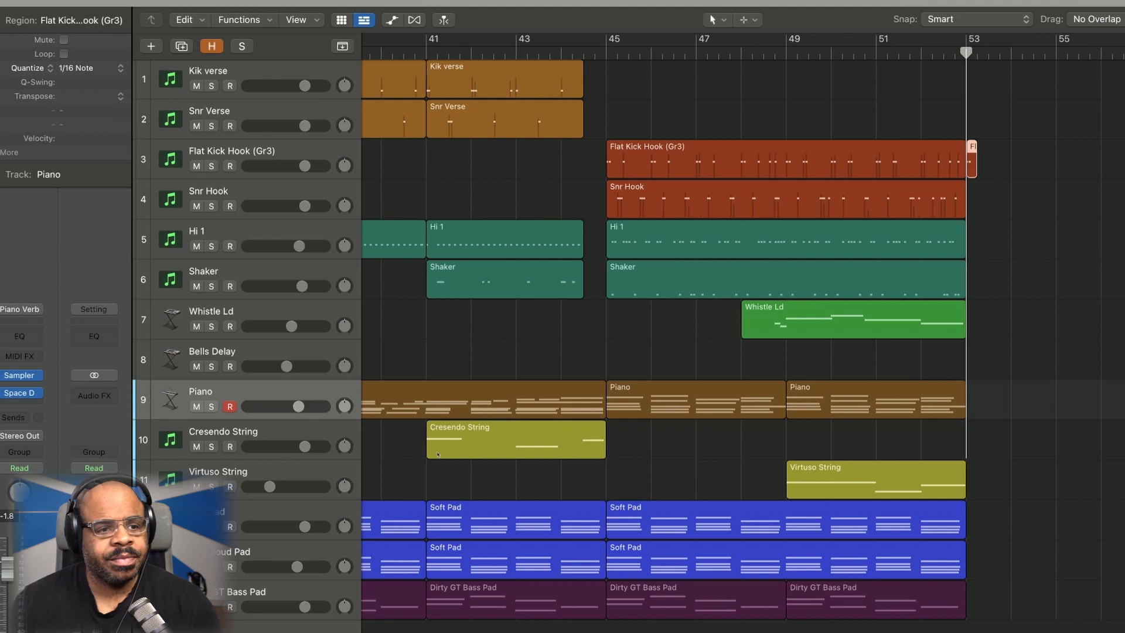
pyautogui.press('p')
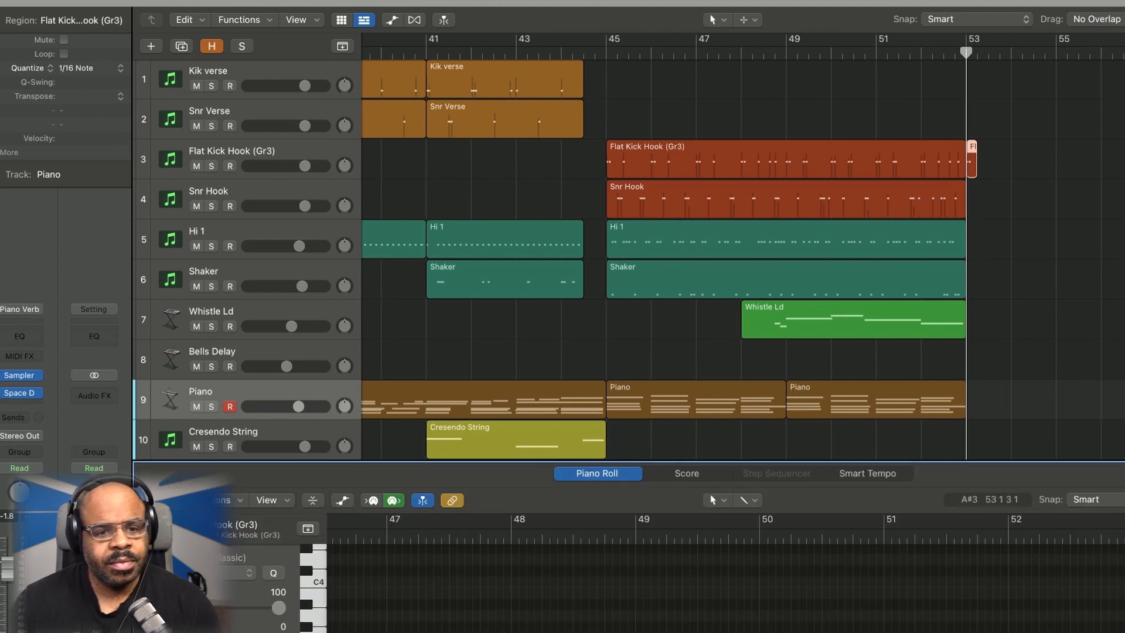
pyautogui.click(1124, 604)
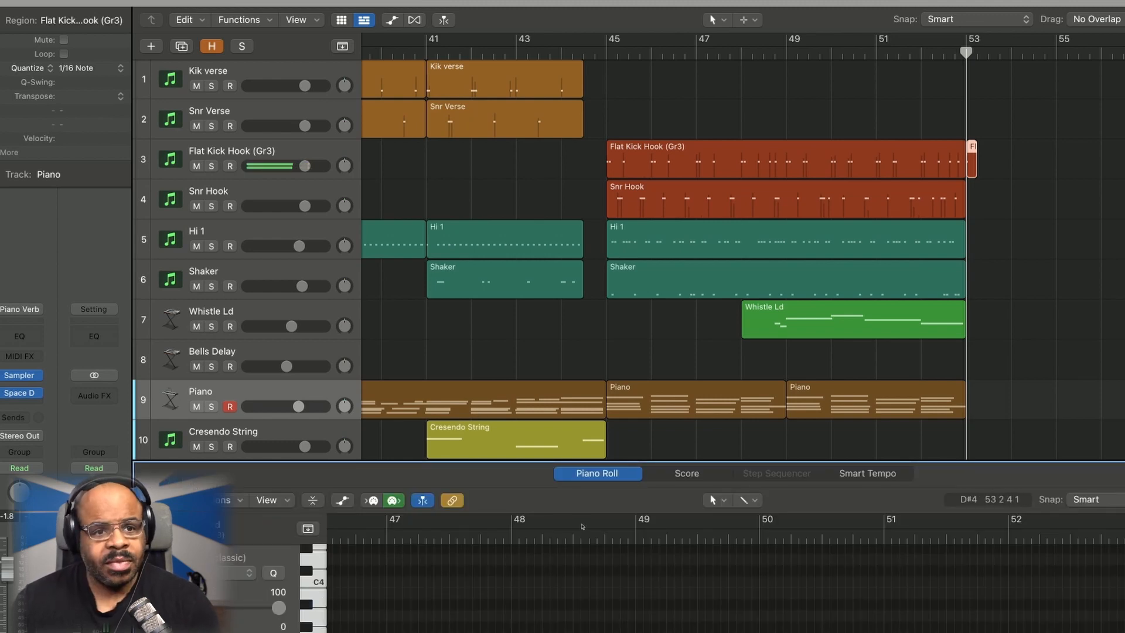
pyautogui.press('p')
pyautogui.press(',')
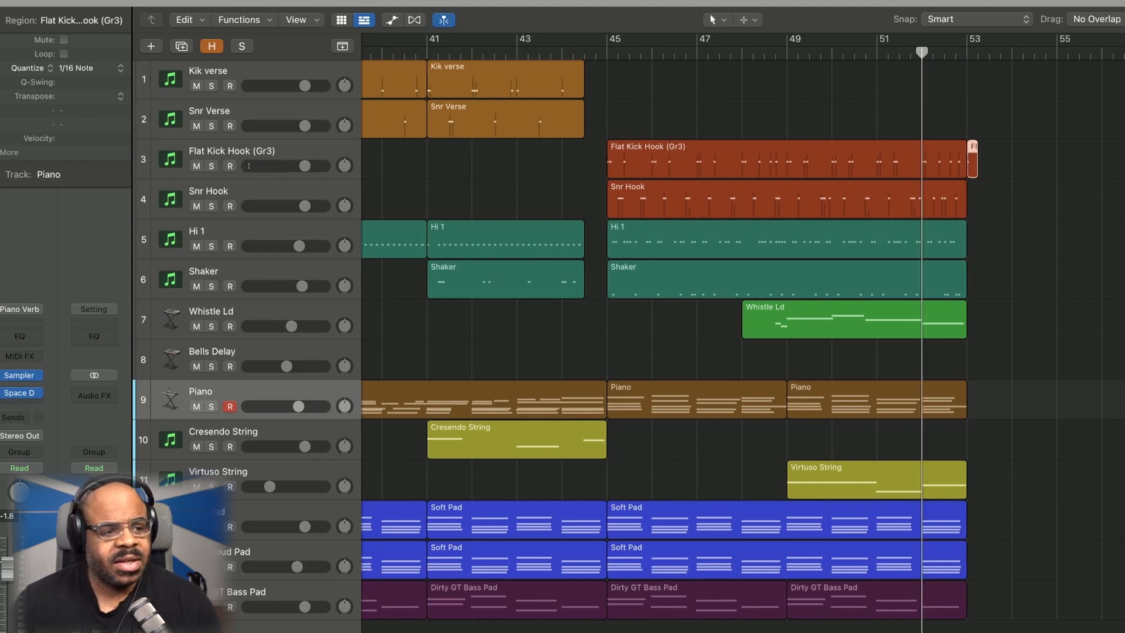
# Step: Copy the last Piano region to bar 53, shorten the copy to one bar and check it in the Piano Roll
pyautogui.click(176, 598)
pyautogui.click(494, 625)
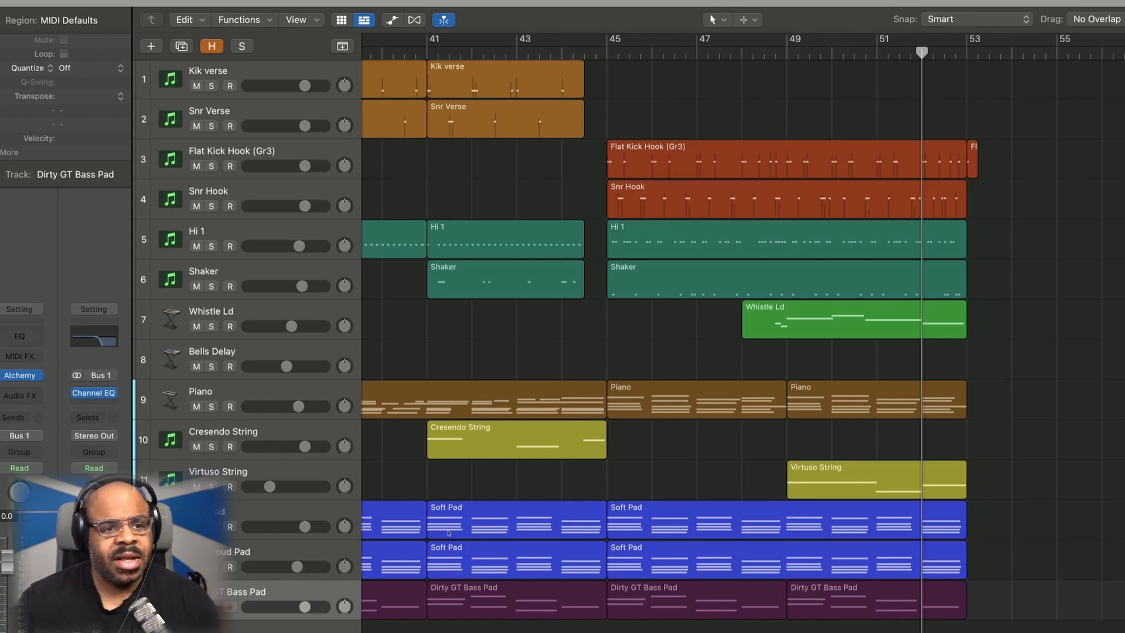
pyautogui.press('super+z')
pyautogui.click(517, 526)
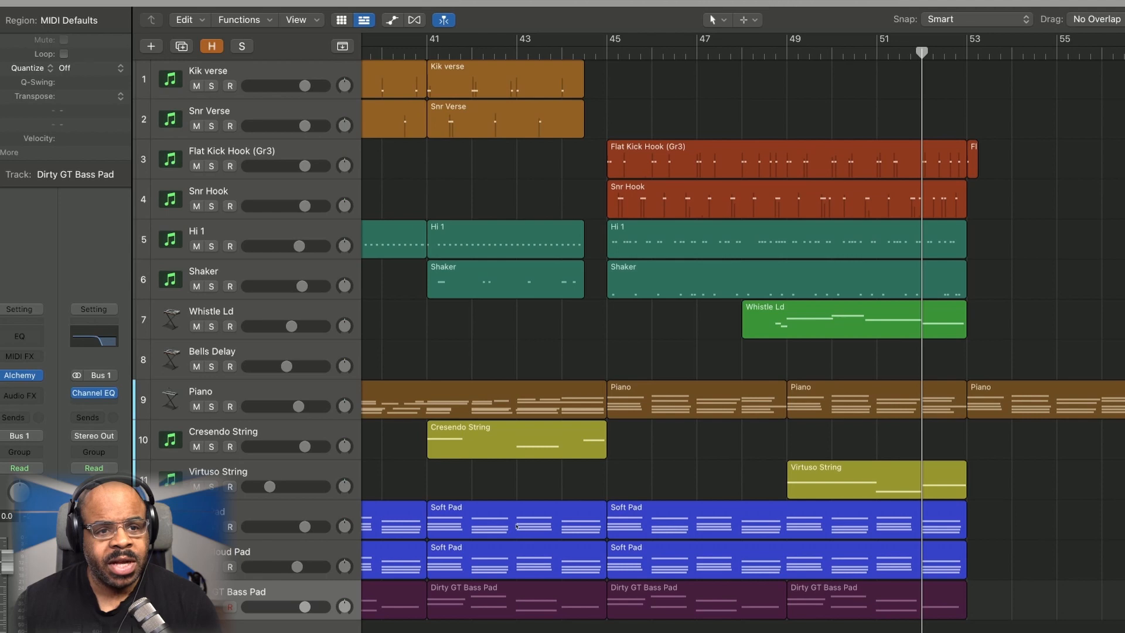
pyautogui.moveTo(1124, 412); pyautogui.dragTo(1012, 412)
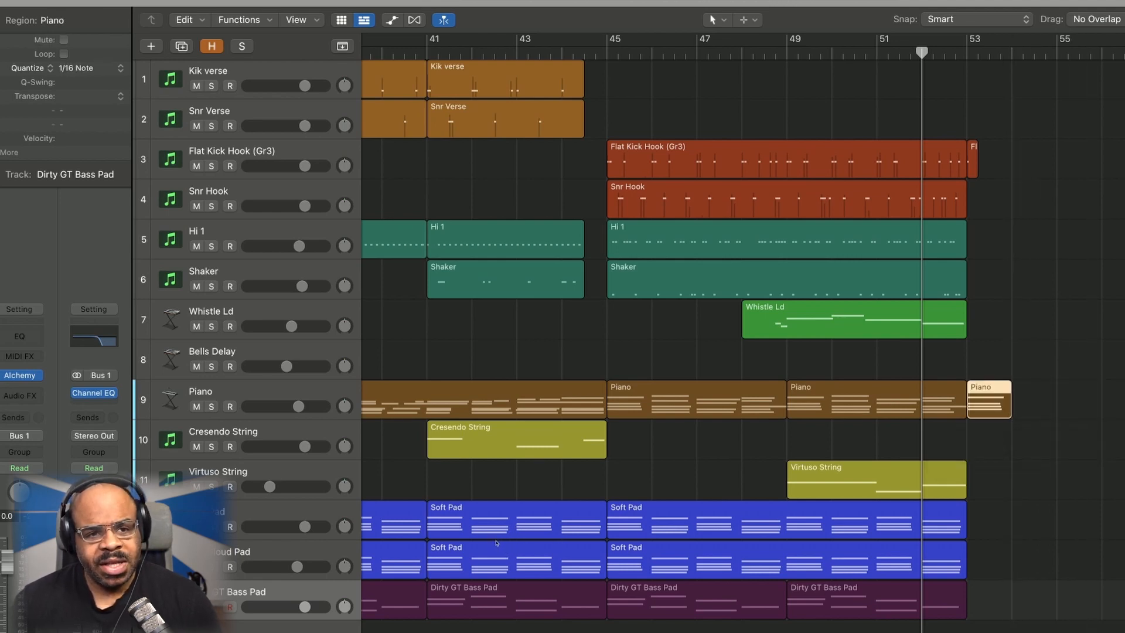
pyautogui.press('e')
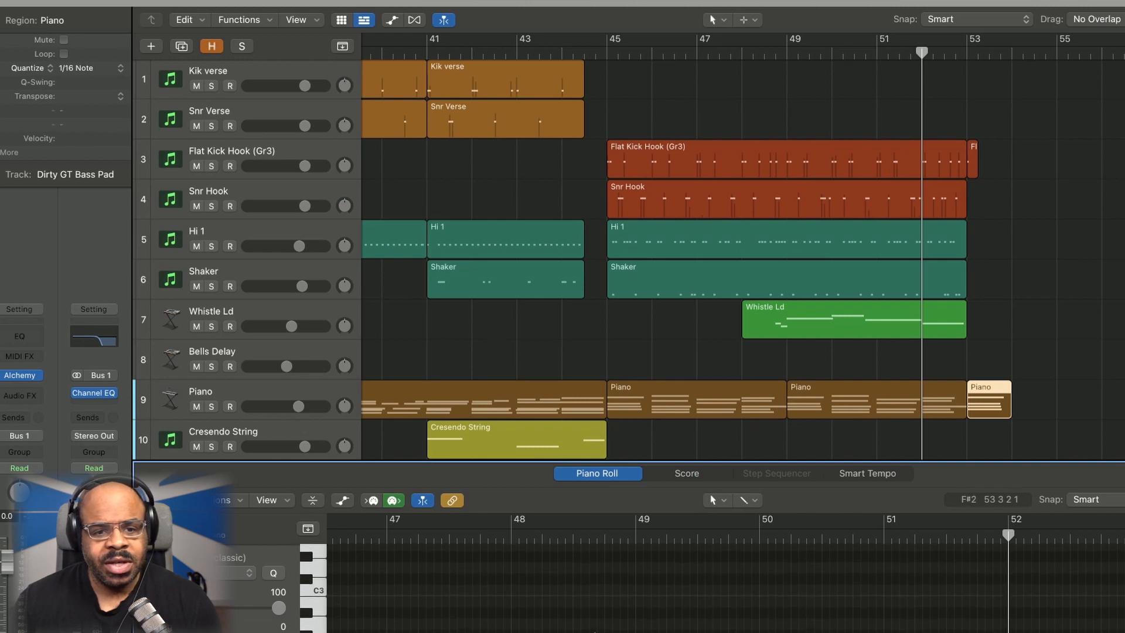
pyautogui.click(531, 487)
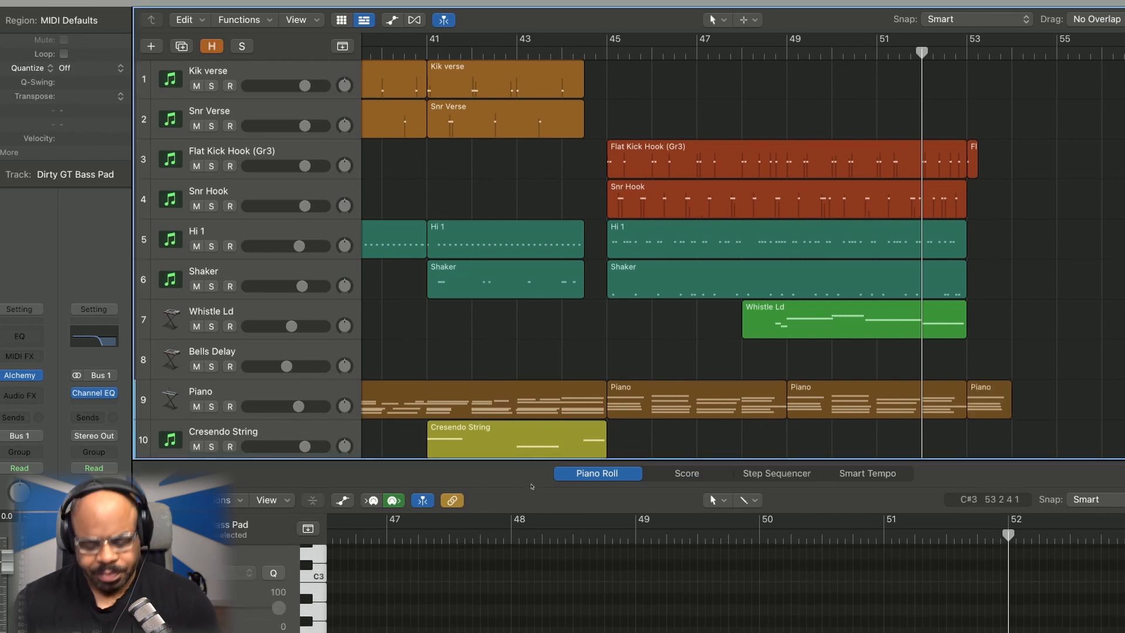
pyautogui.press('e')
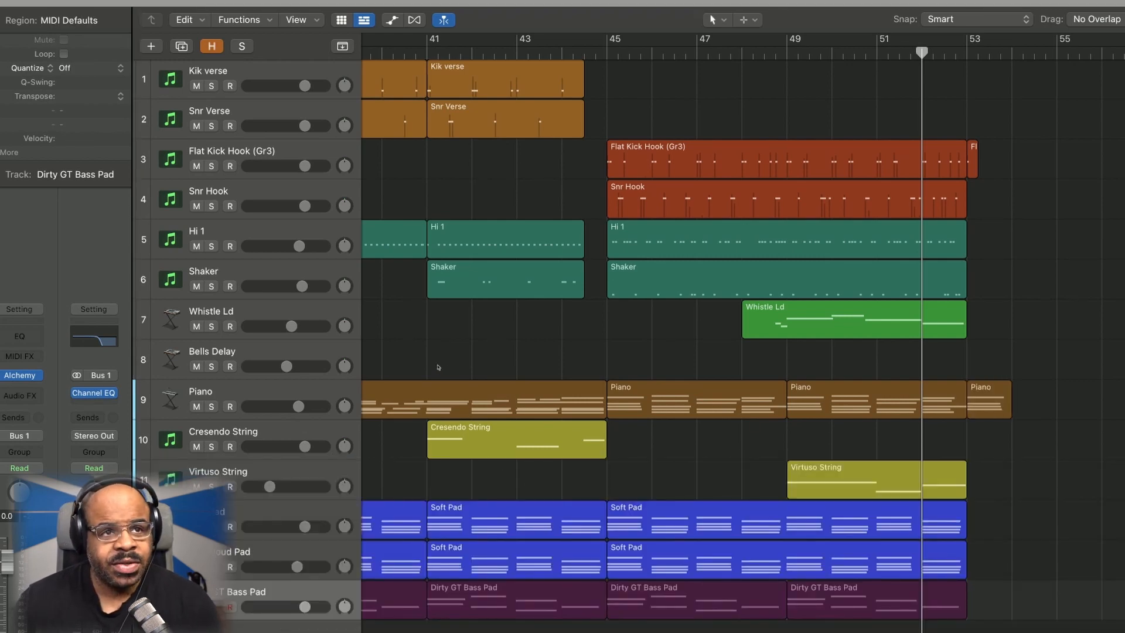
# Step: Play the ending from just before bar 51 and bring the whole arrangement into view
pyautogui.click(868, 52)
pyautogui.press('space')
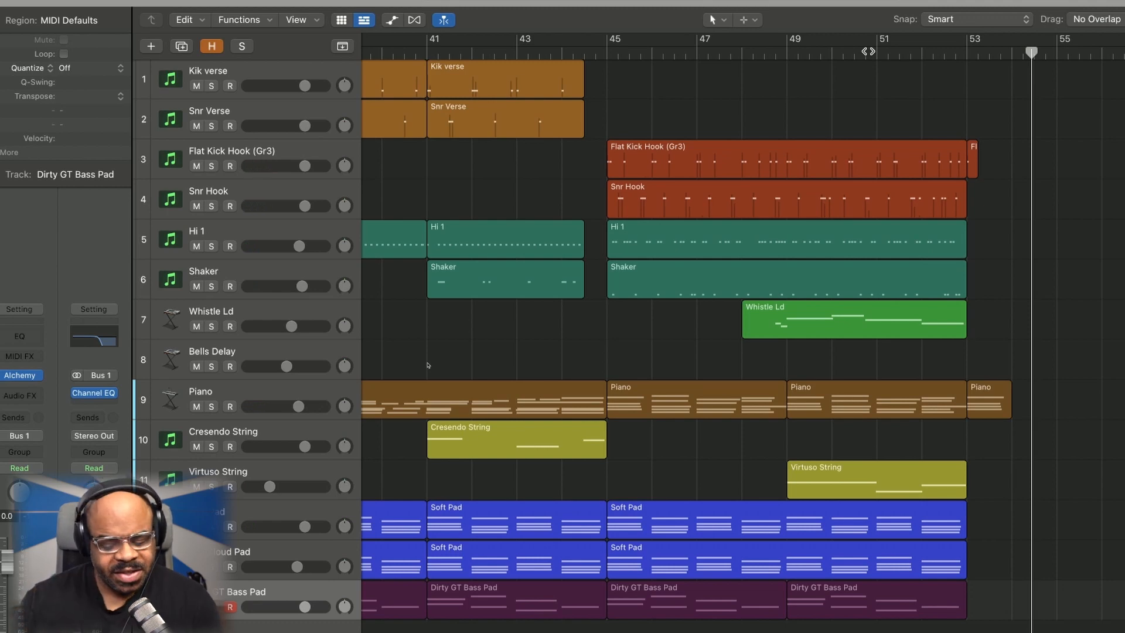
pyautogui.press('super+Left')
pyautogui.press('super+Left')
pyautogui.press('super+Left')
pyautogui.press('super+Left')
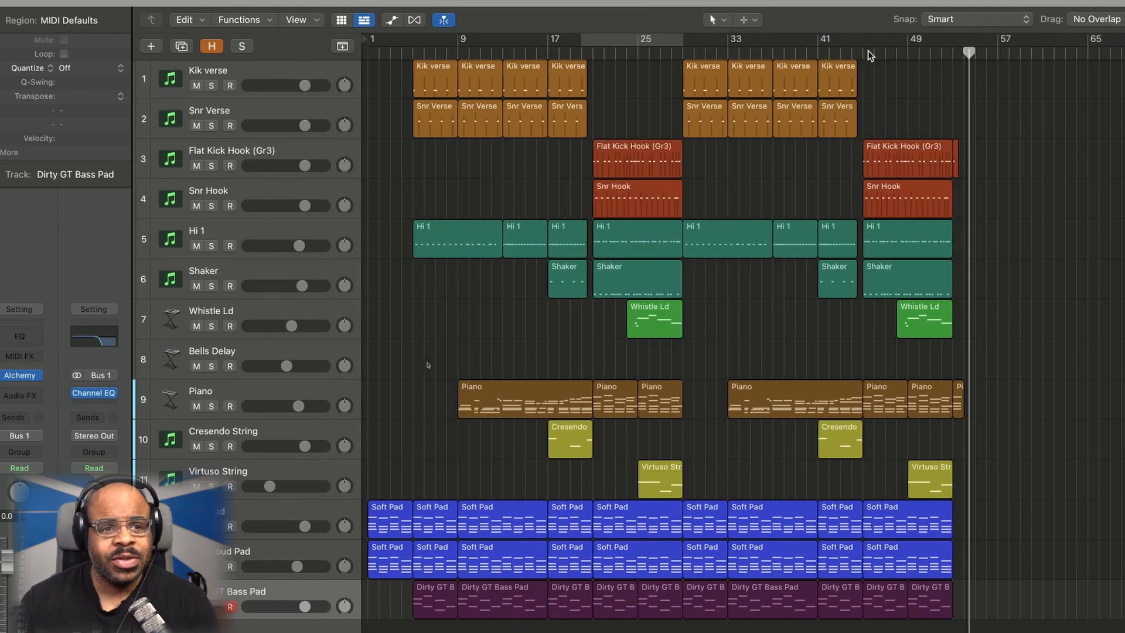
pyautogui.press('super+Up')
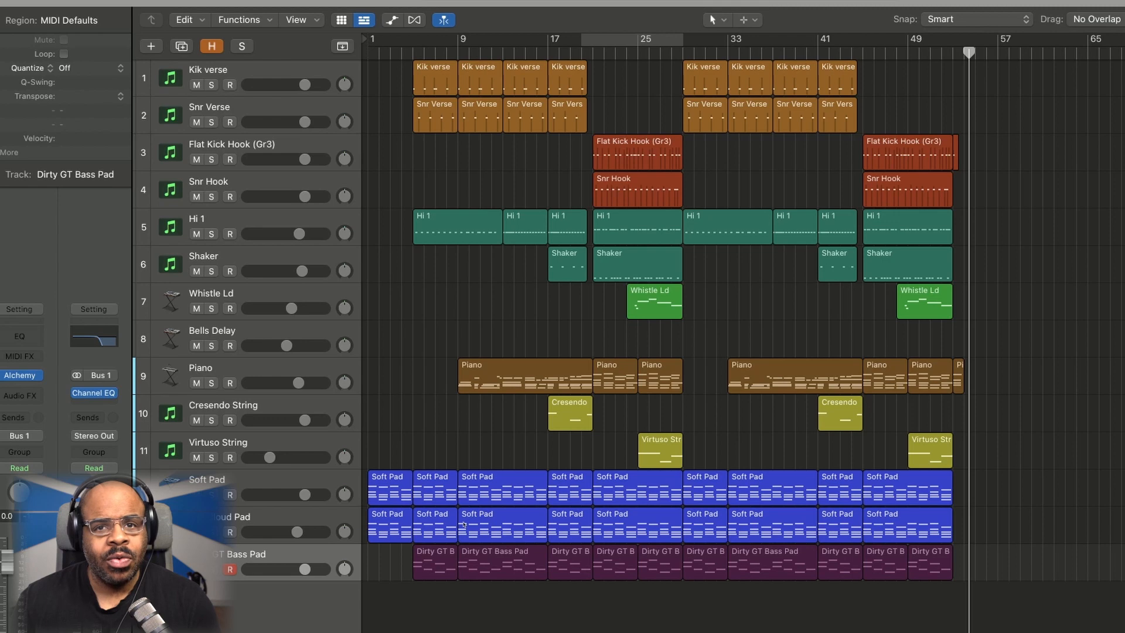
# Step: Select the one-bar Piano region at bar 53 for a closer look at the end of the arrangement
pyautogui.press('Left')
pyautogui.press('super+Right')
pyautogui.press('super+Right')
pyautogui.press('super+Right')
pyautogui.press('super+Right')
pyautogui.press('super+Right')
pyautogui.press('super+Right')
pyautogui.press('super+Right')
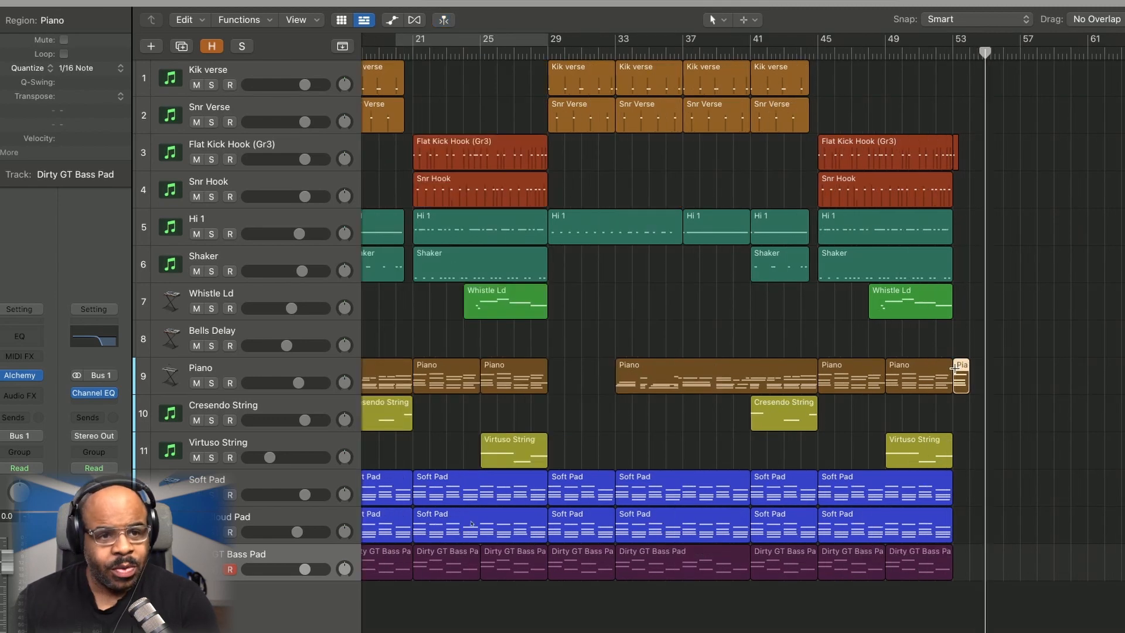